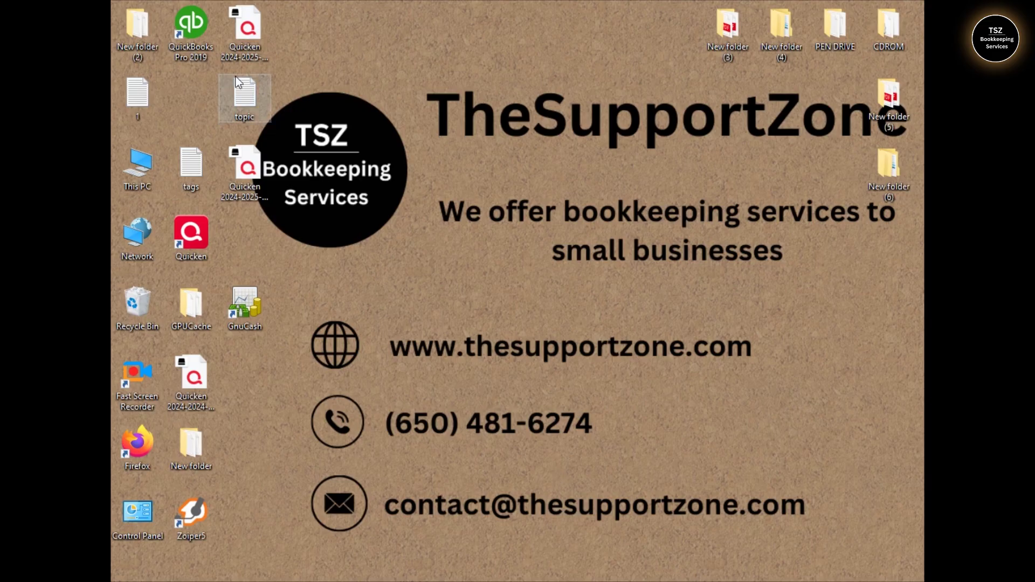
Launch QuickBooks Pro 2019 and open the company file sample_service-based business.qbw, accepting the sample file notice
double_click(199, 34)
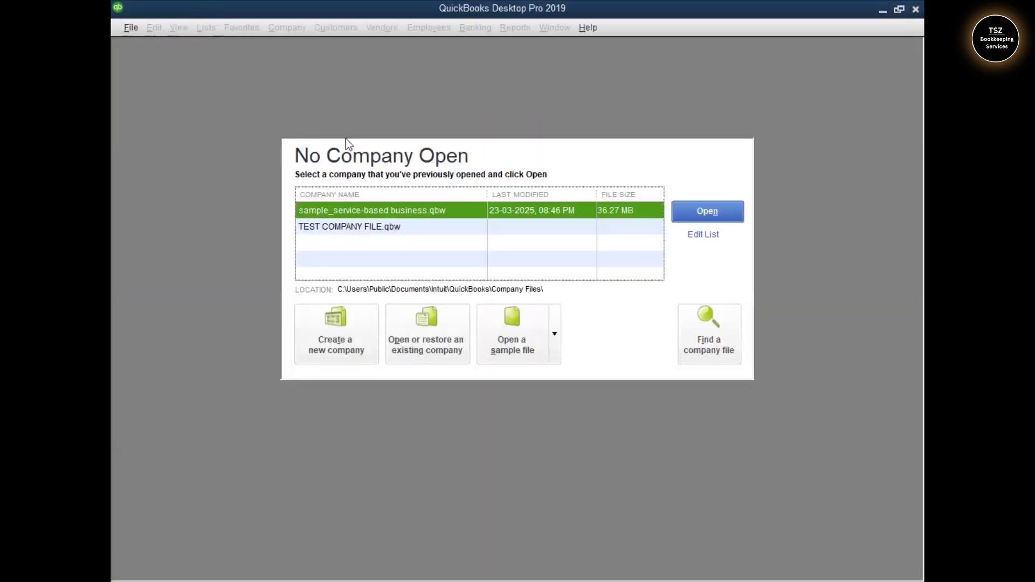
left_click(707, 211)
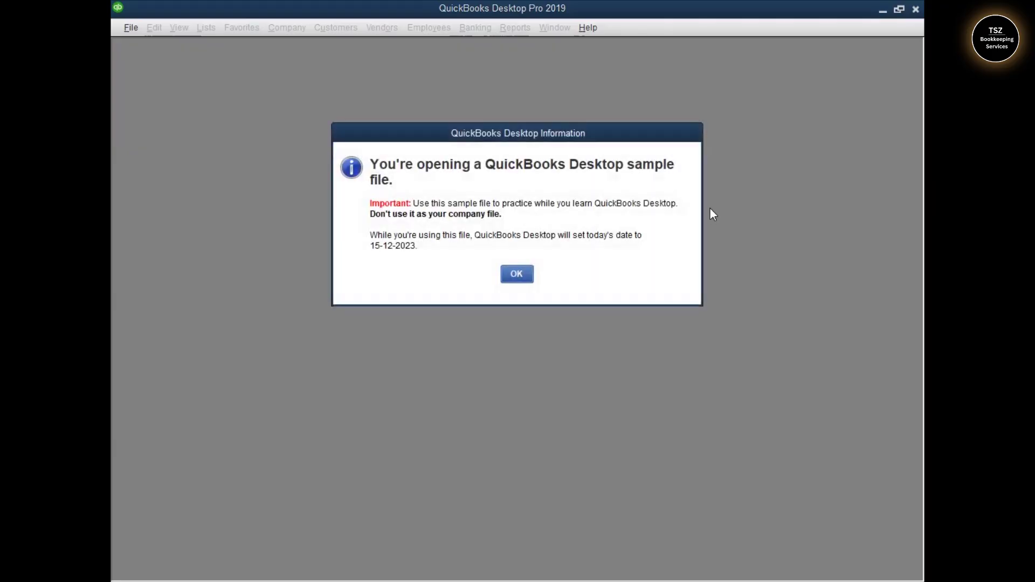
left_click(512, 276)
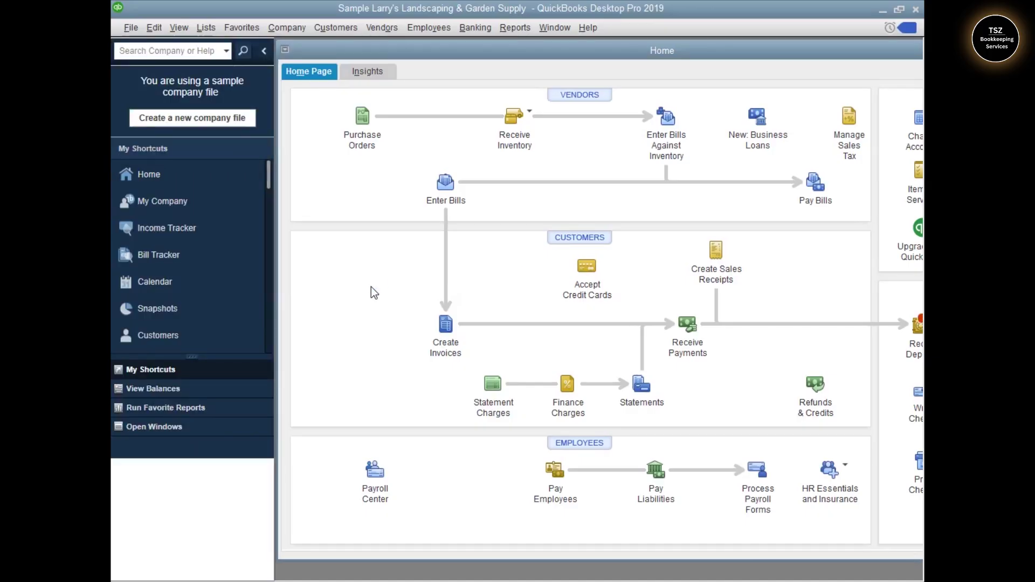
Start a local backup of the company file and choose the Desktop folder as the location for backup copies
left_click(131, 27)
mouse_move(169, 93)
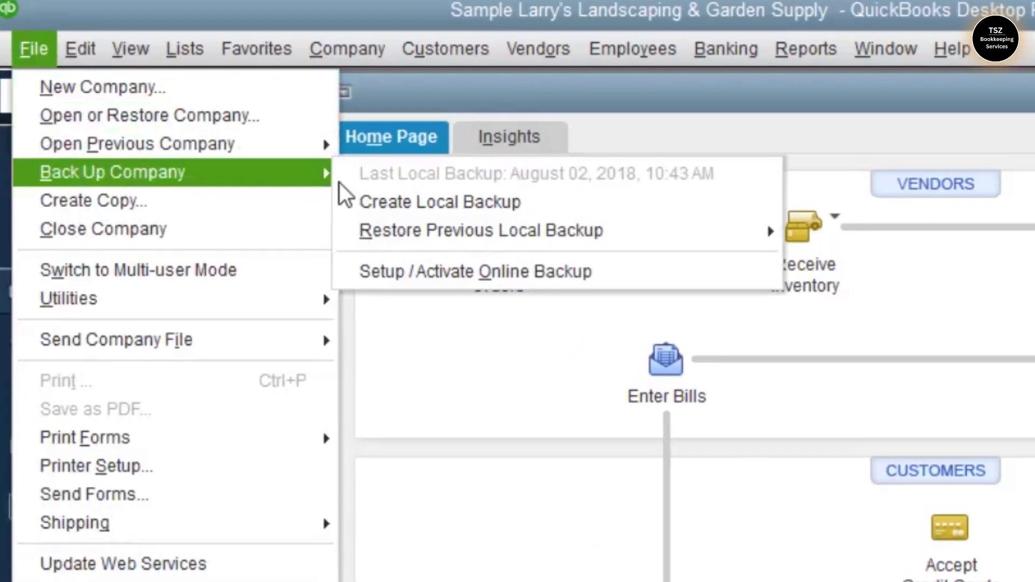
left_click(400, 205)
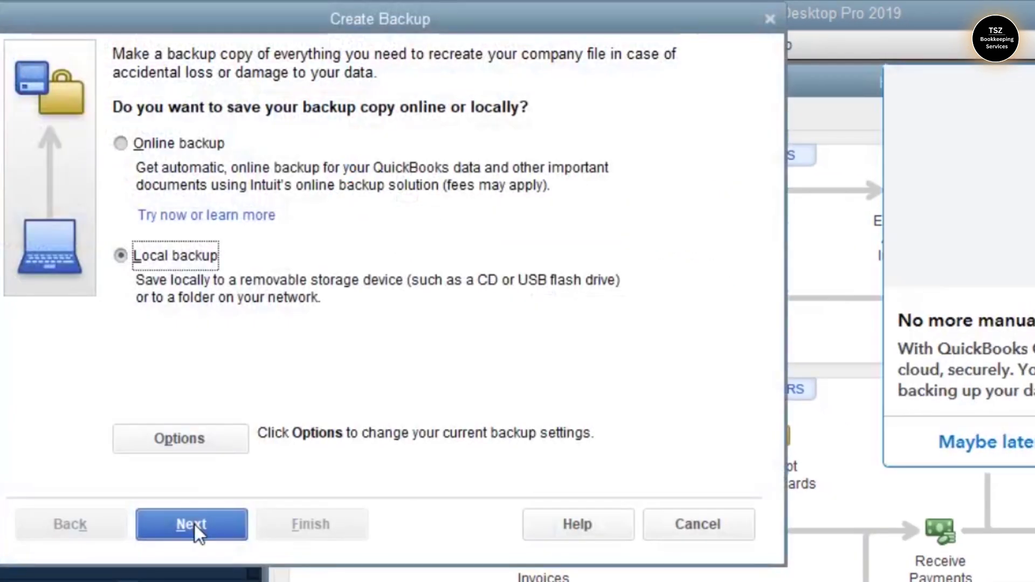
left_click(194, 525)
left_click(687, 154)
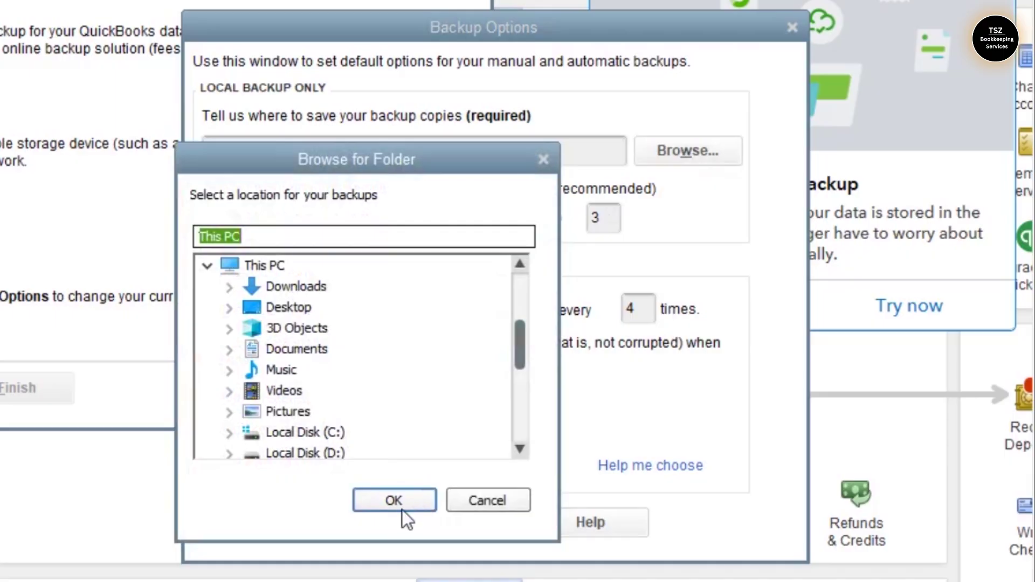
left_click(289, 307)
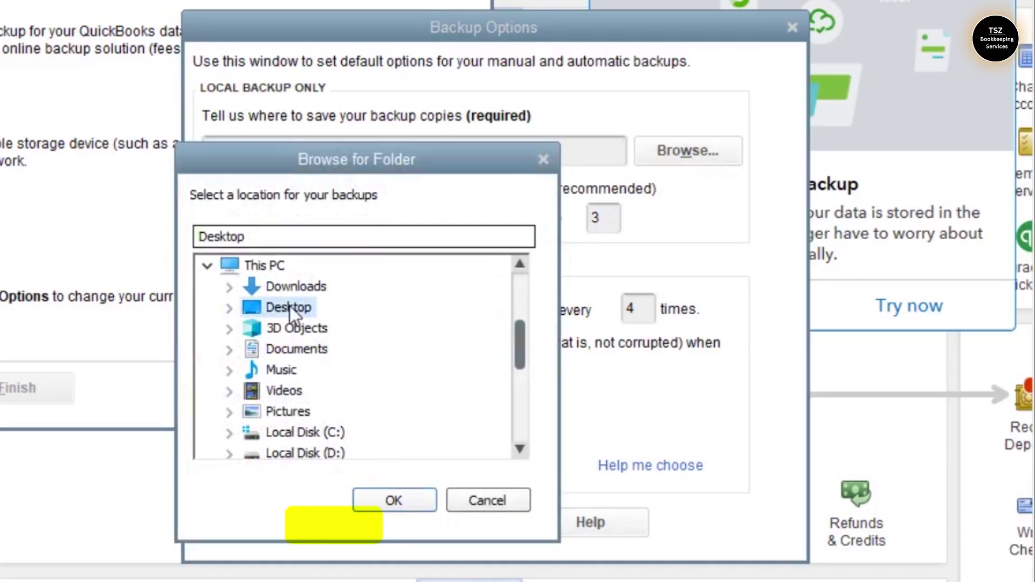
left_click(396, 503)
left_click(374, 526)
left_click(457, 247)
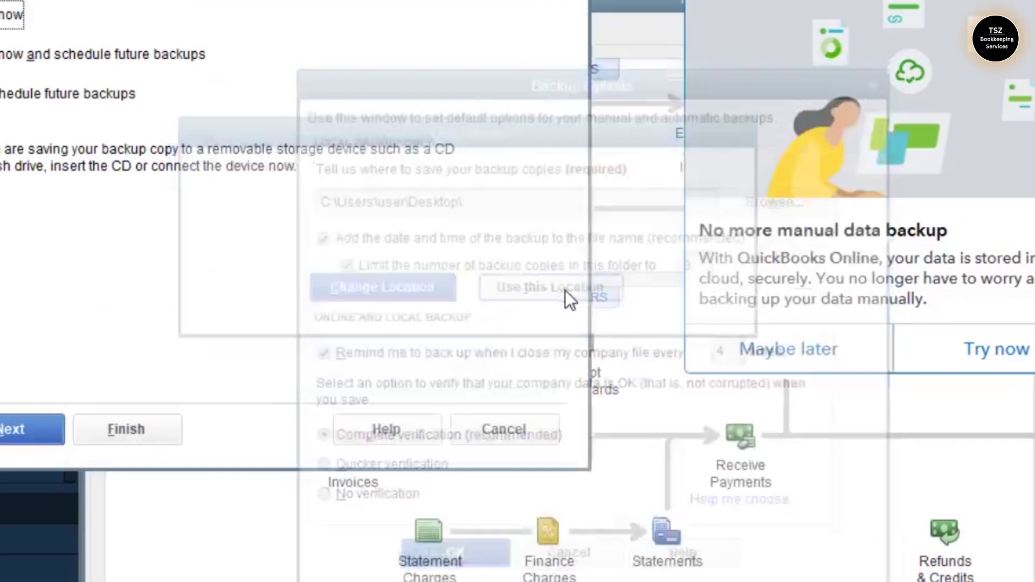
Save the backup now to the Desktop as a QBW Backup (*.QBB) file under the suggested name
left_click(182, 484)
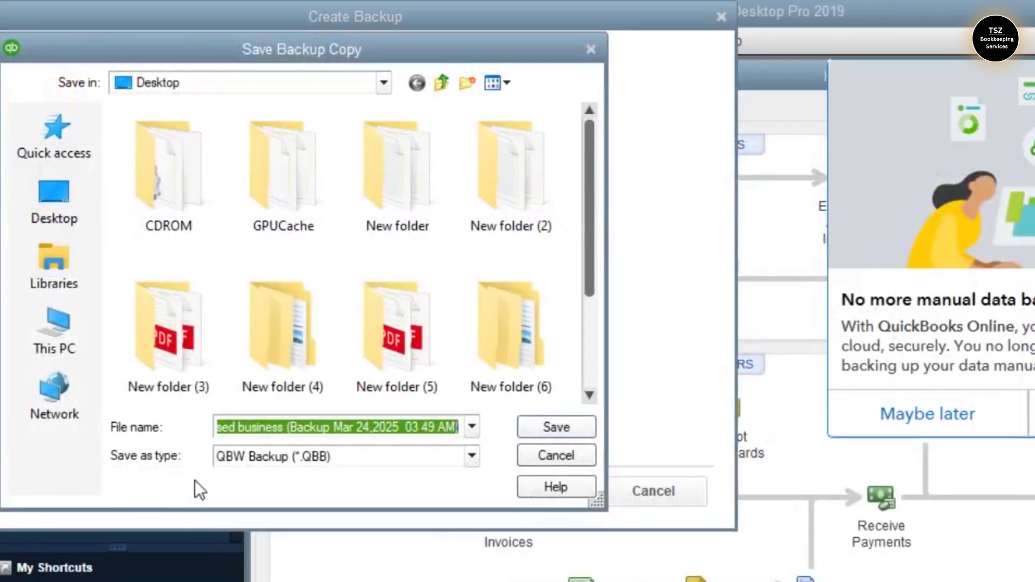
left_click(528, 429)
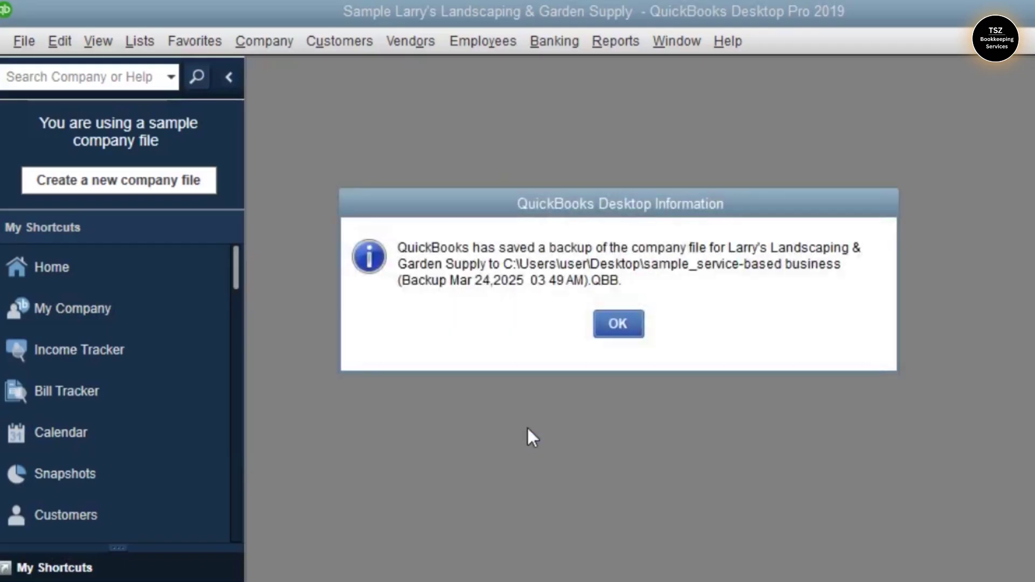
left_click(612, 334)
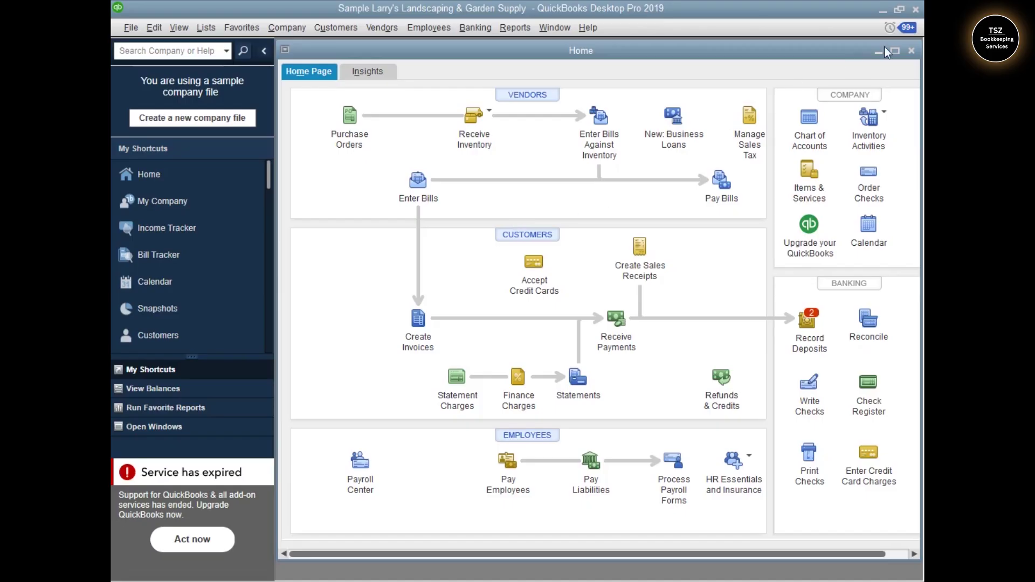
Exit QuickBooks Desktop and return to the Windows desktop
left_click(915, 11)
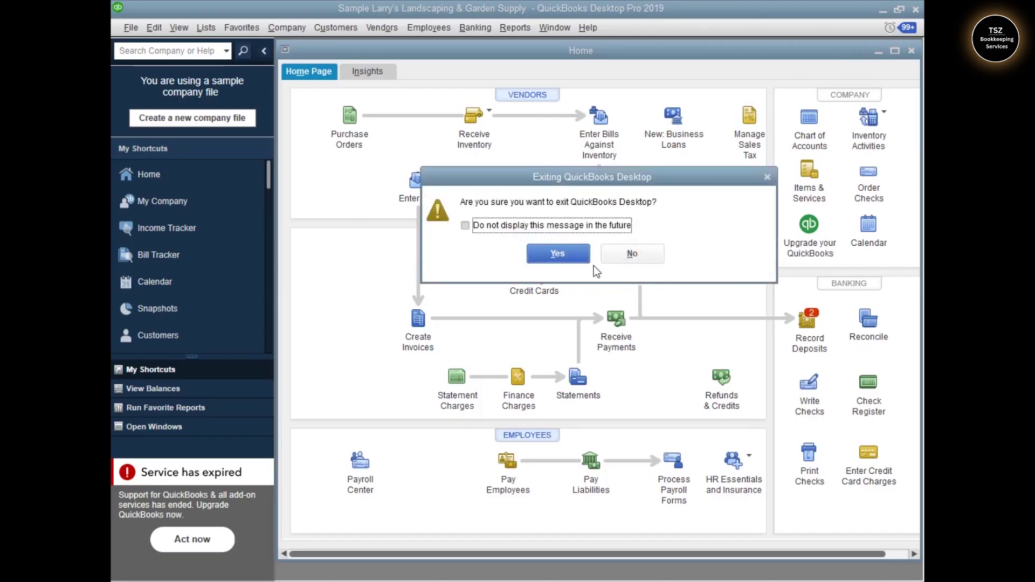
left_click(557, 254)
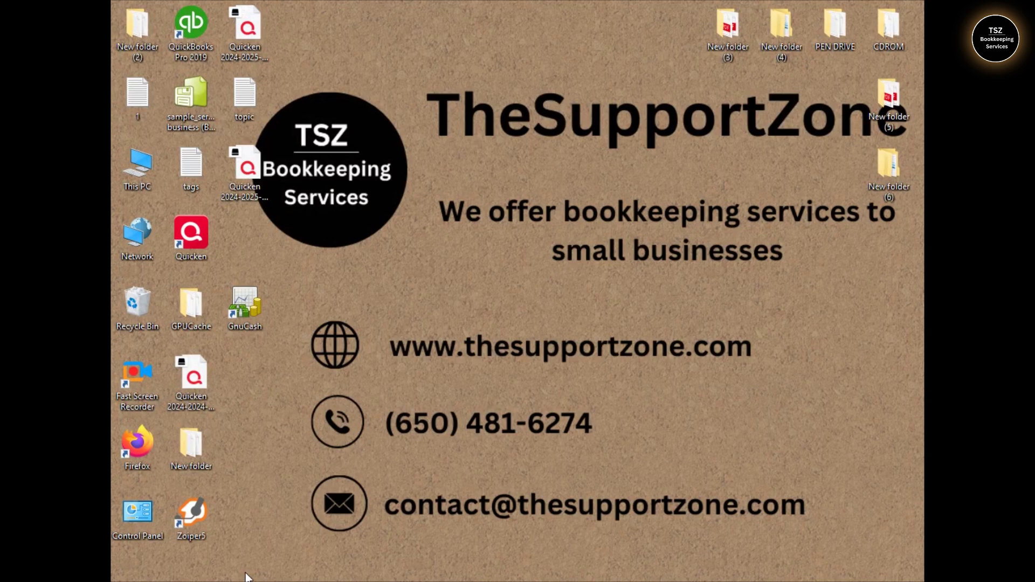
key("super")
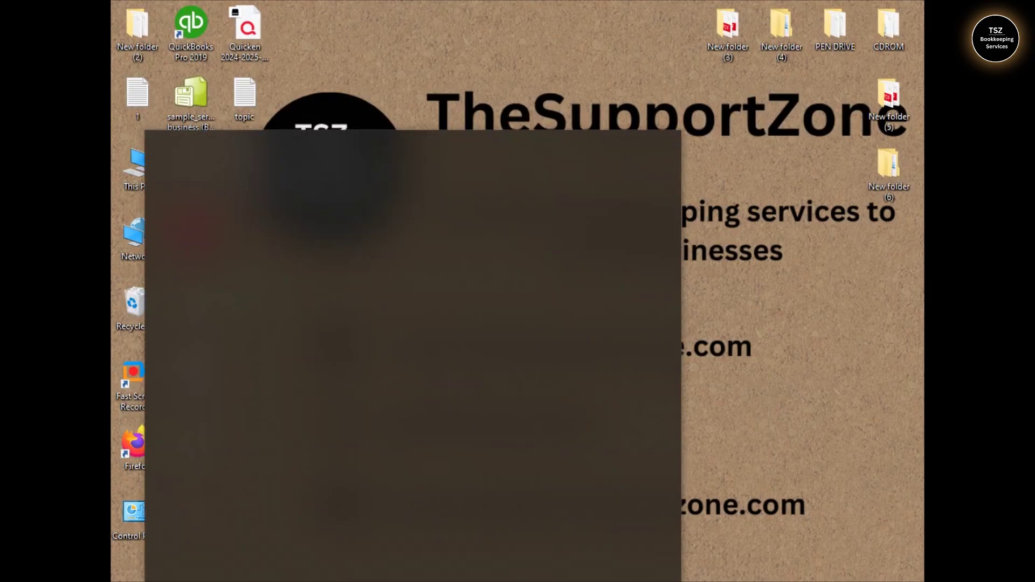
key("Escape")
In Control Panel's Internet Options, delete temporary Internet files, cookies and history while preserving Favorites data, apply, and close Control Panel
double_click(130, 521)
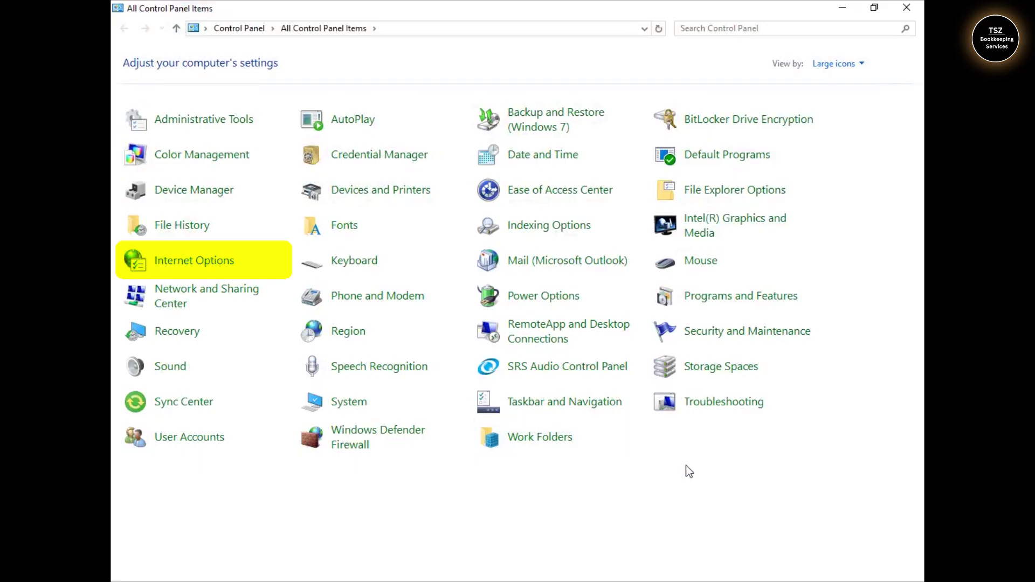
left_click(205, 264)
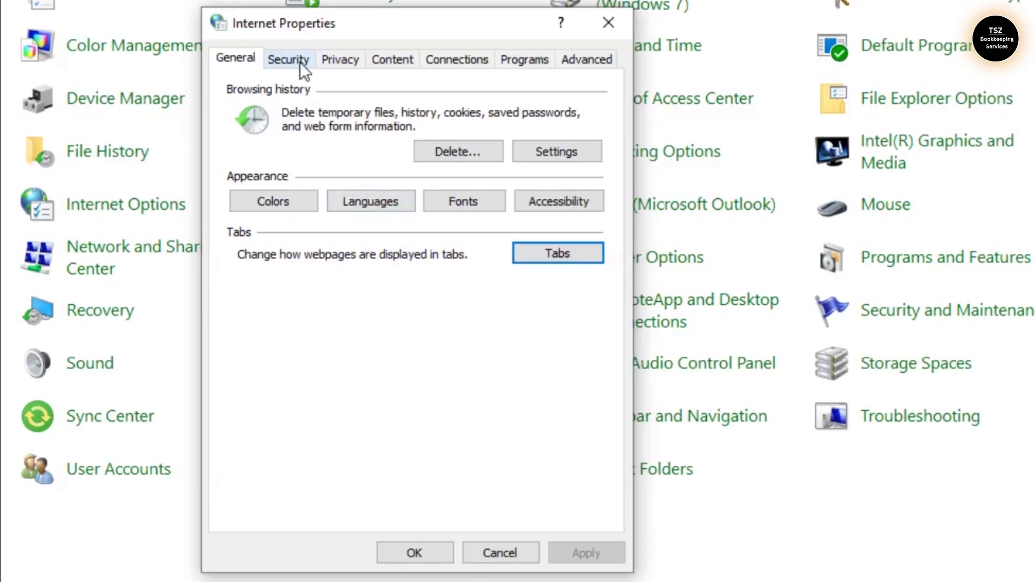
left_click(458, 152)
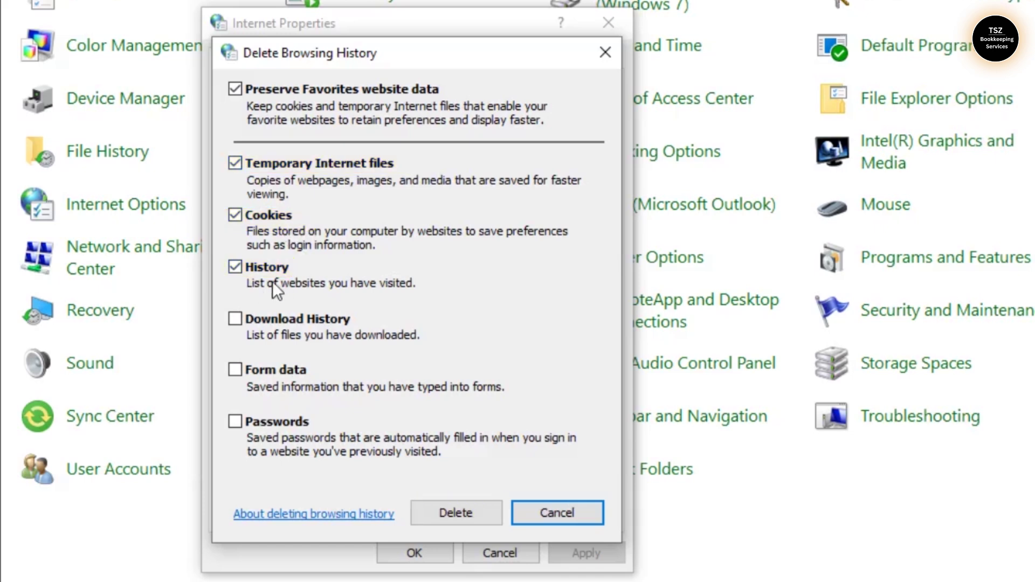
left_click(467, 515)
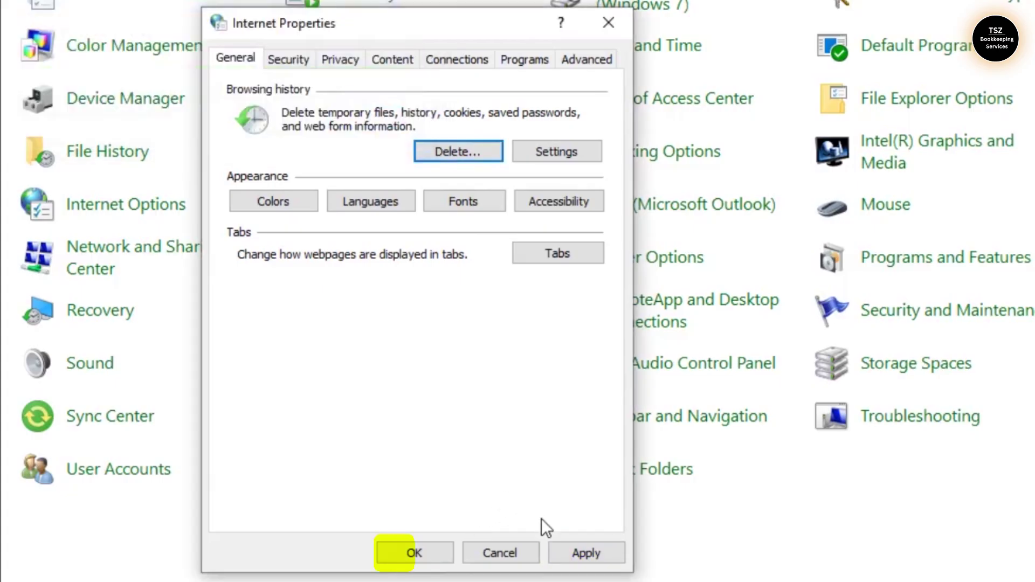
left_click(590, 551)
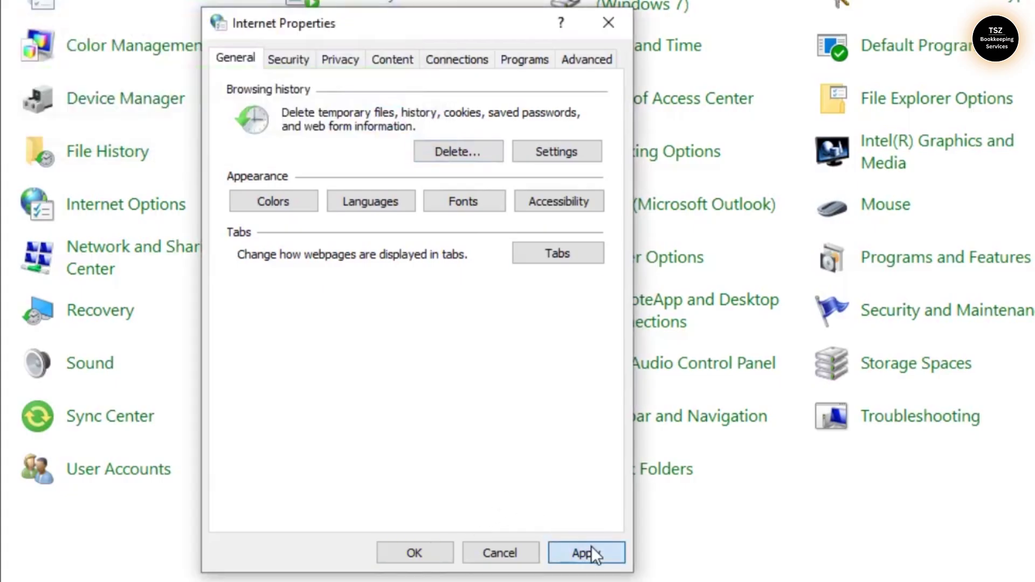
left_click(416, 551)
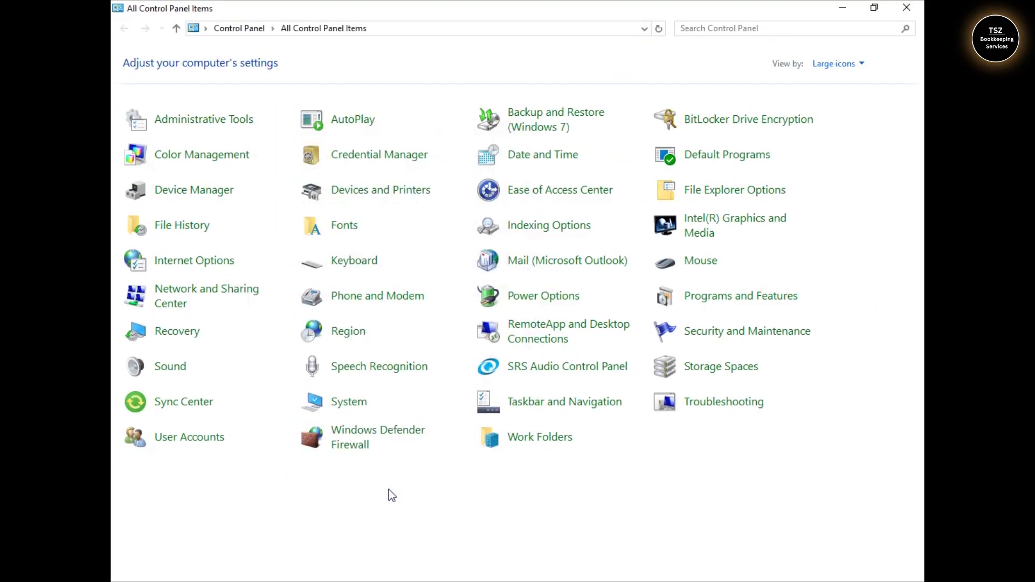
left_click(906, 7)
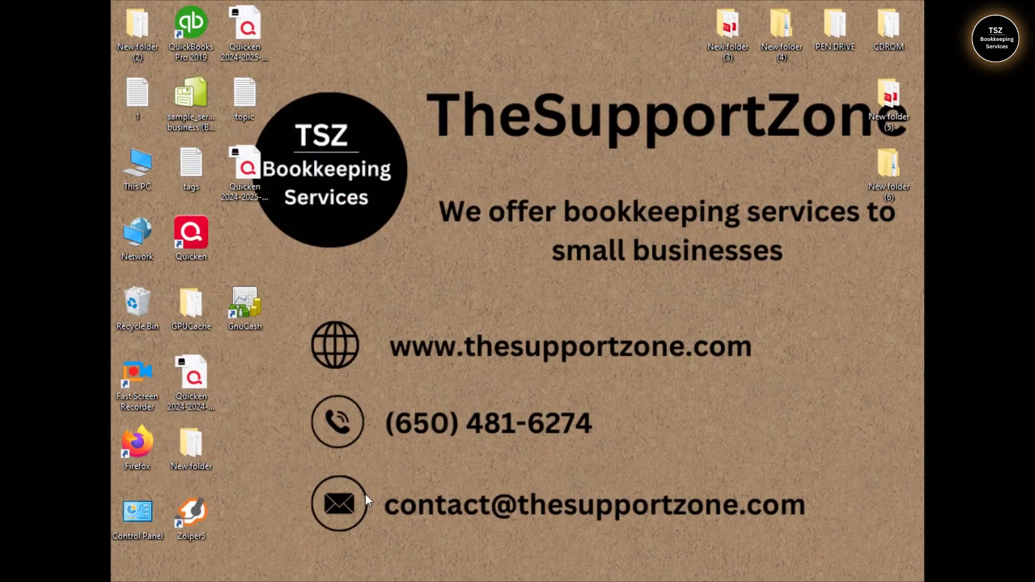
In Firefox, search for "download quickbooks tool hub" and download the QuickBooks Tool Hub from the Intuit article on fixing common problems
double_click(144, 449)
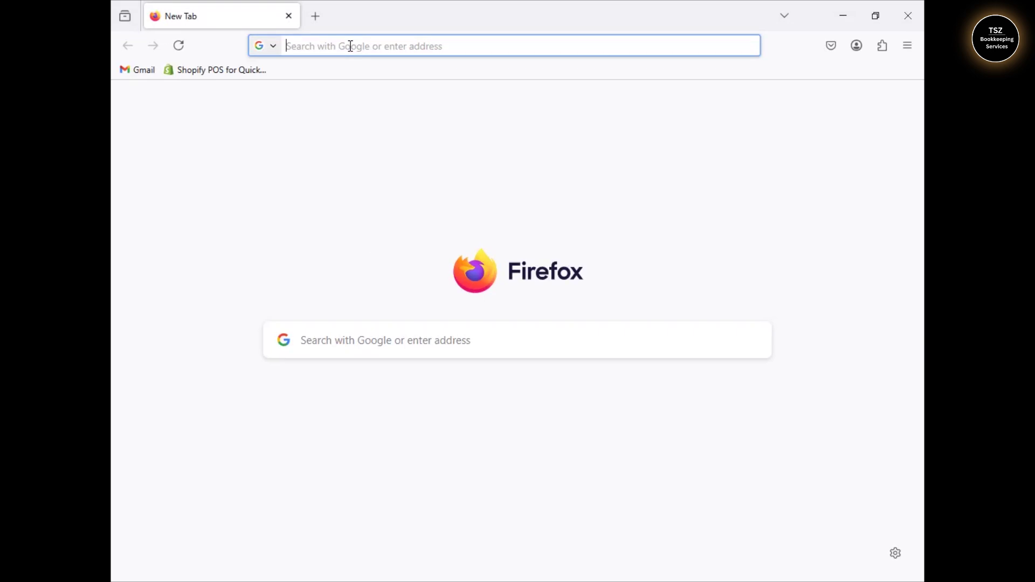
type("download quickbooks tool hub")
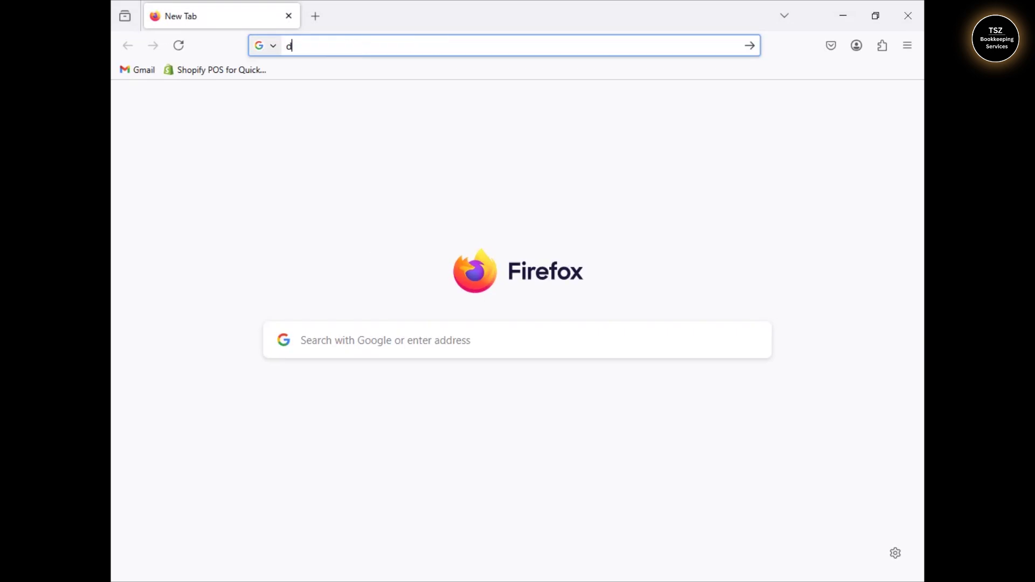
key("Return")
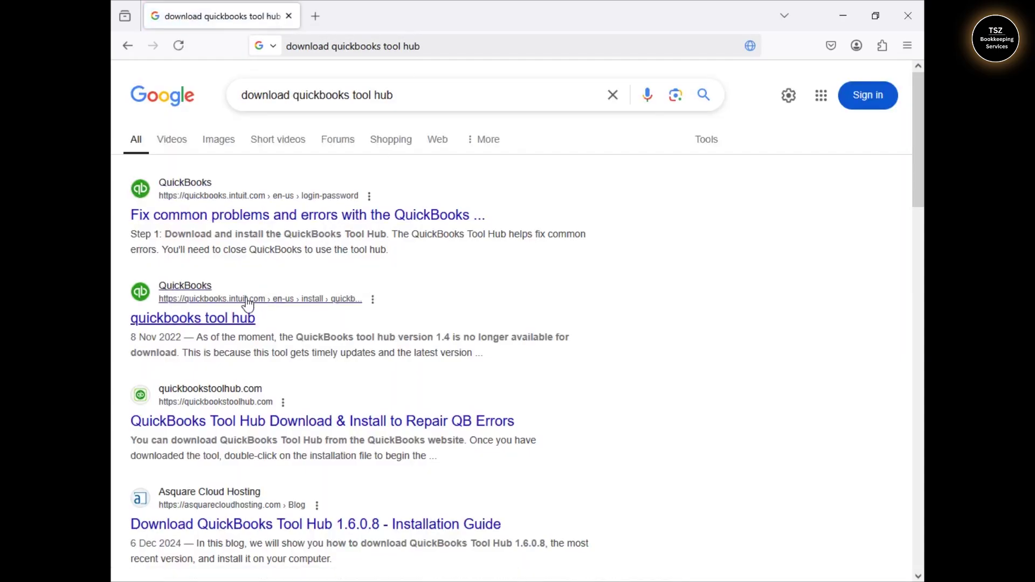
left_click(282, 218)
left_click(426, 299)
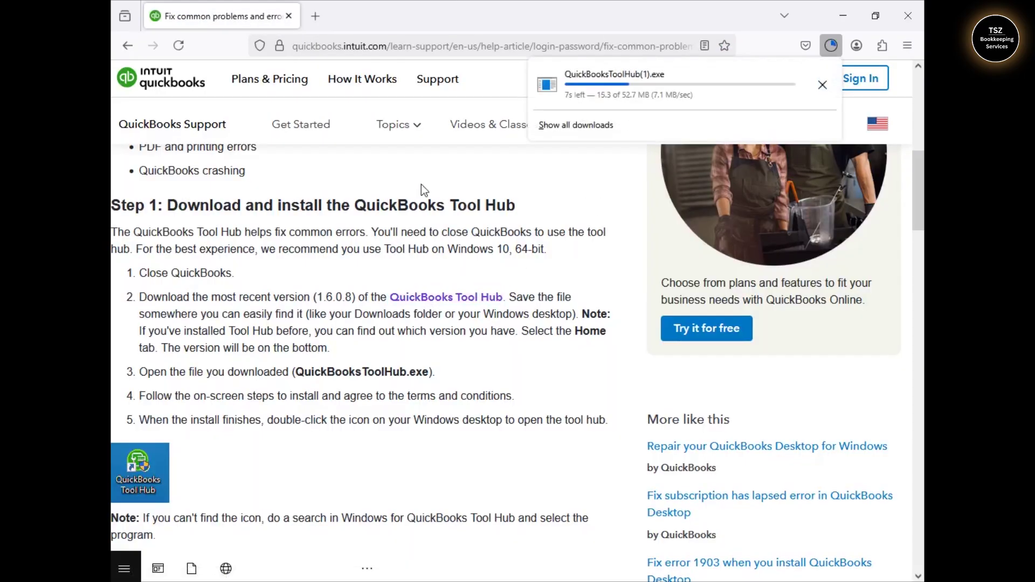
Install QuickBooks Tool Hub from the downloaded file, agreeing to the license terms, and launch it when the wizard finishes
left_click(639, 93)
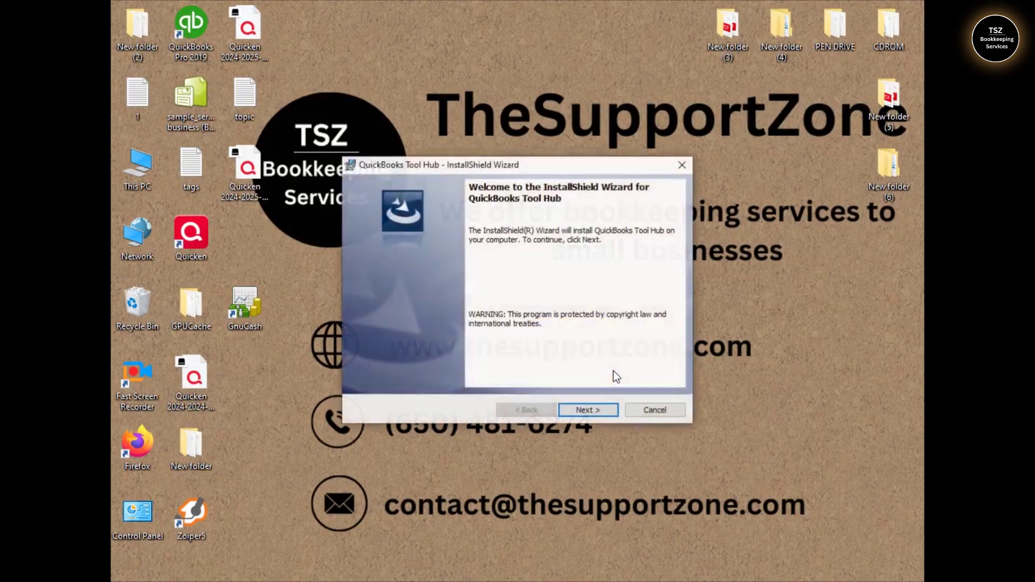
left_click(594, 414)
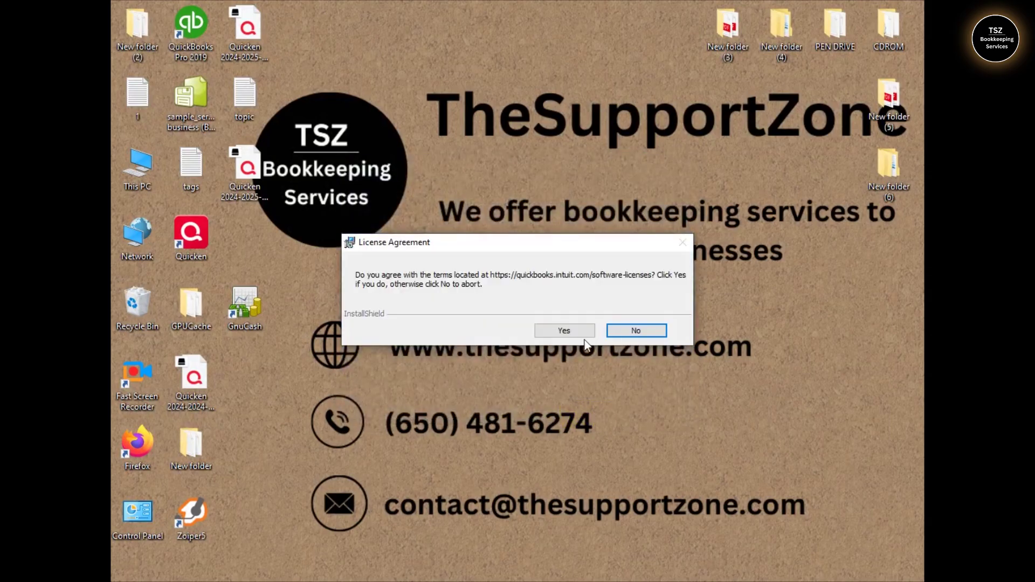
left_click(570, 327)
left_click(587, 409)
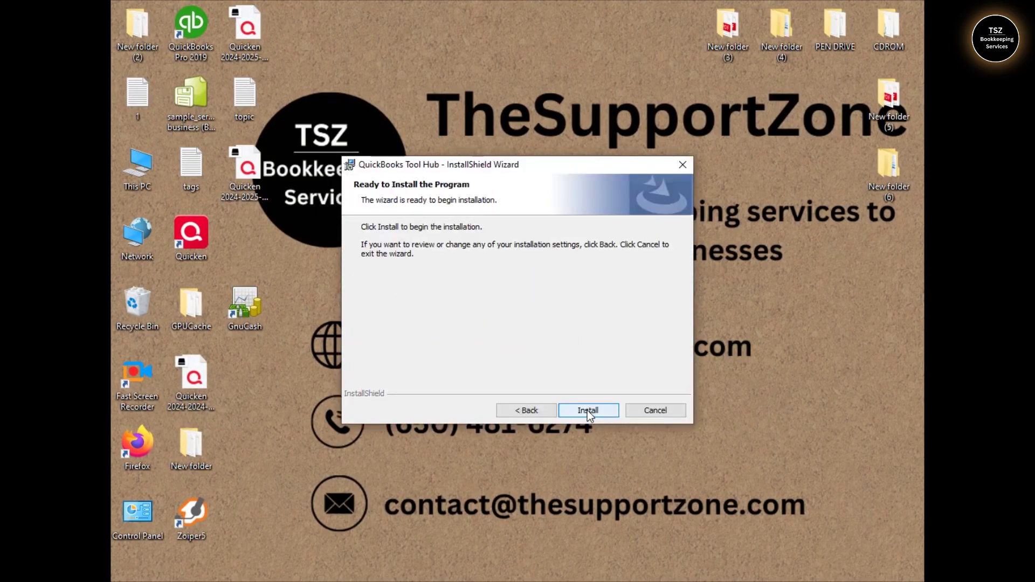
left_click(588, 411)
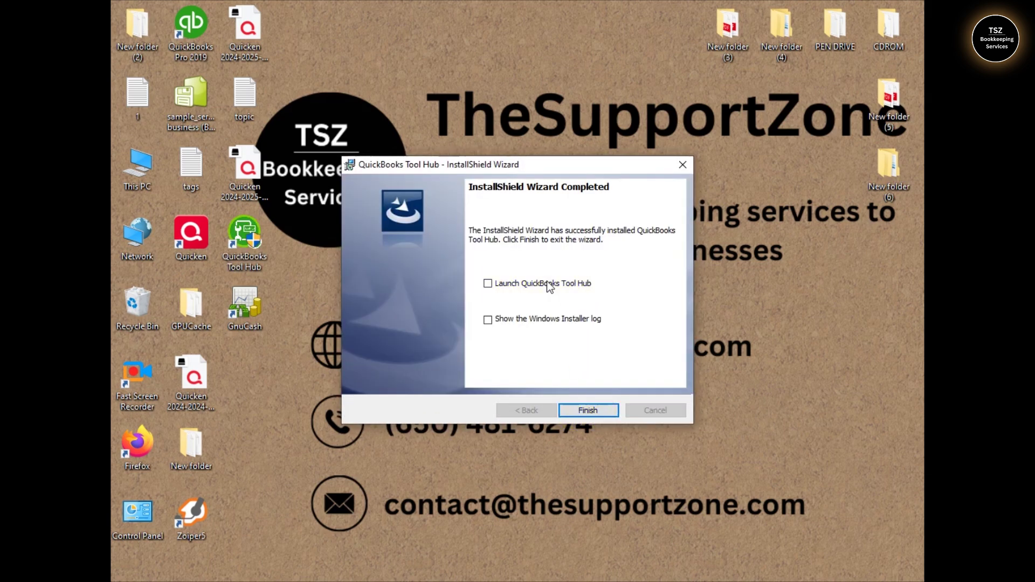
left_click(484, 286)
left_click(587, 411)
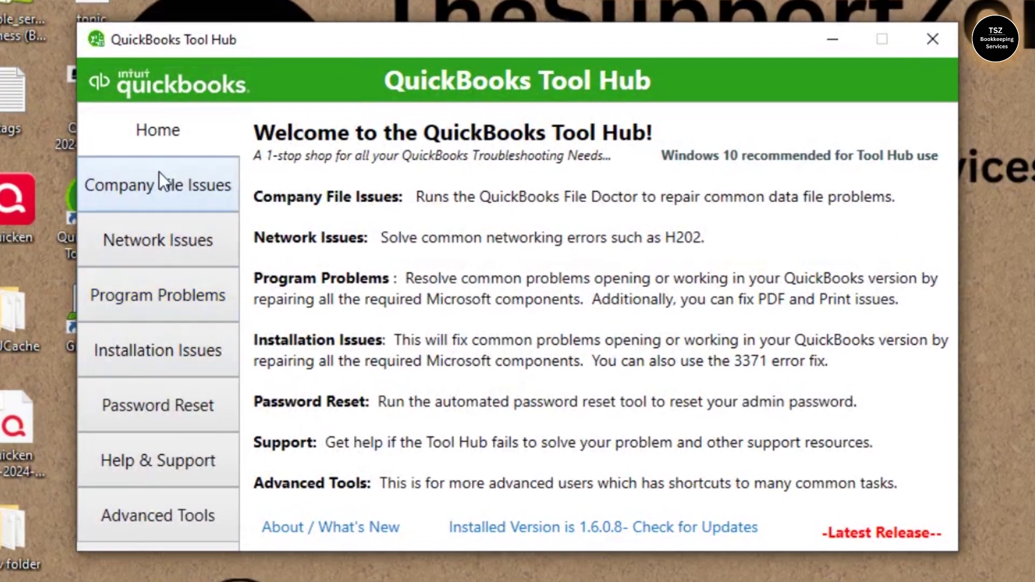
Run Quick Fix my Program for program problems in QuickBooks Tool Hub, acknowledge its message and close the tool hub
left_click(159, 301)
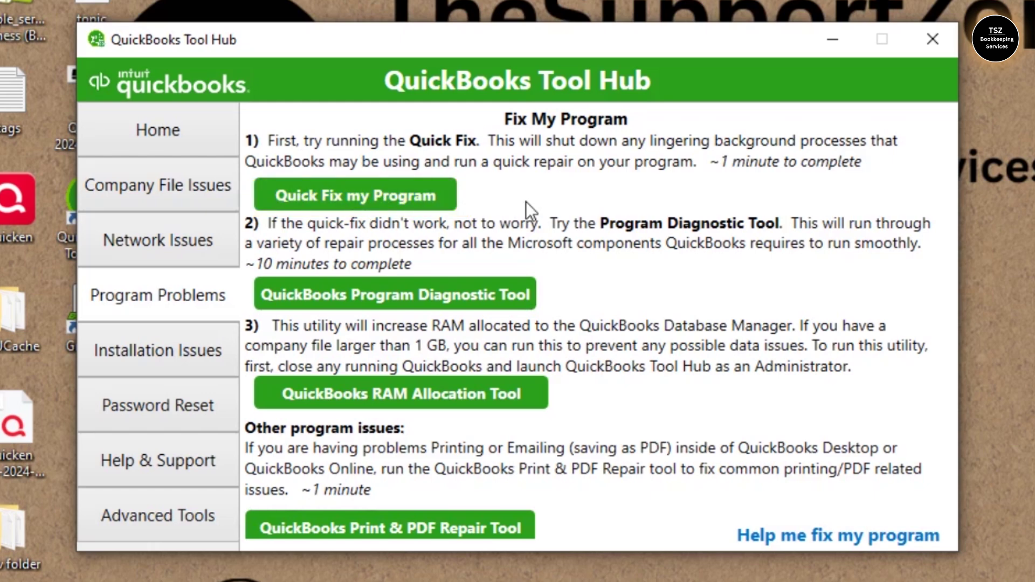
left_click(371, 194)
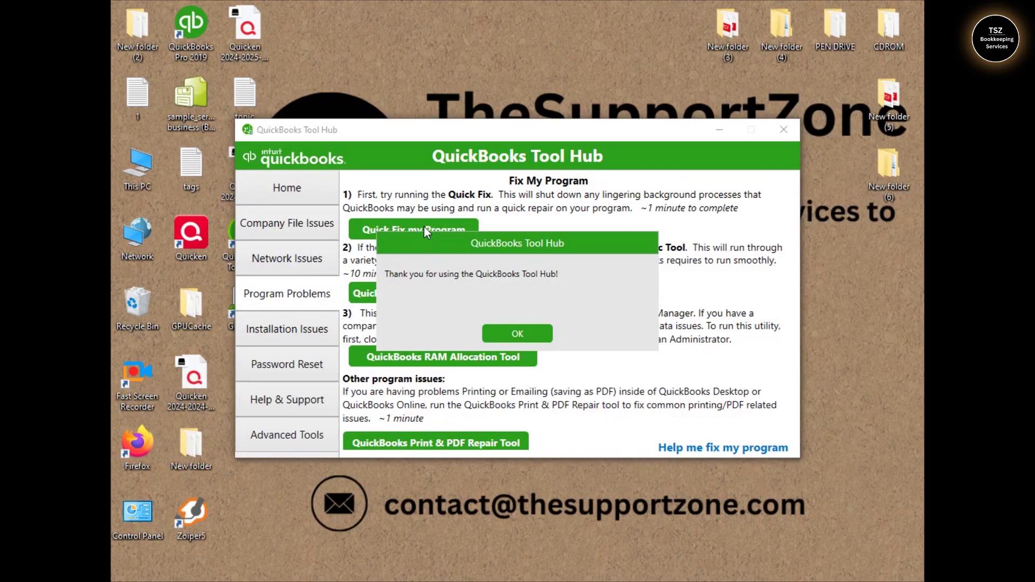
left_click(511, 338)
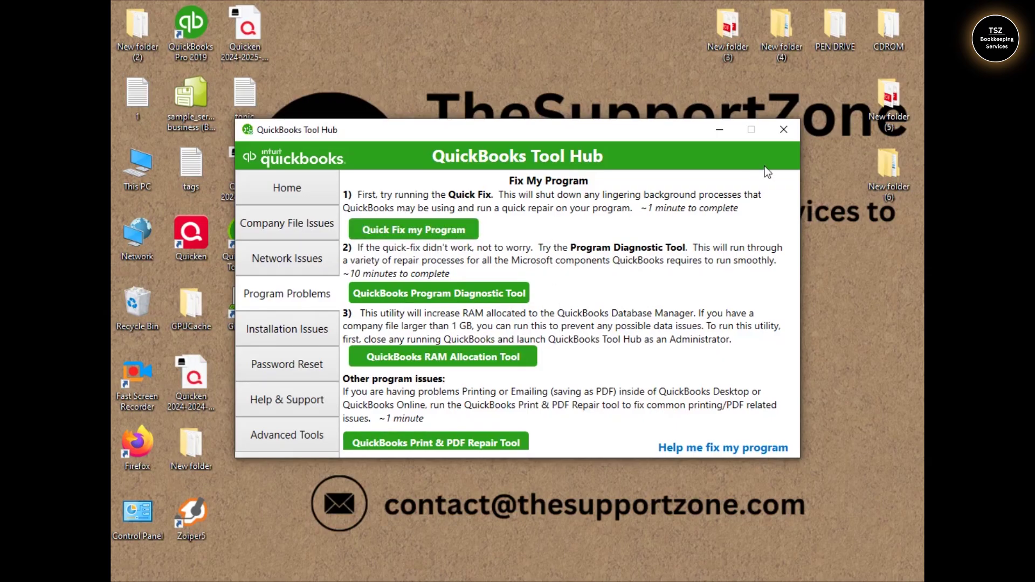
left_click(785, 130)
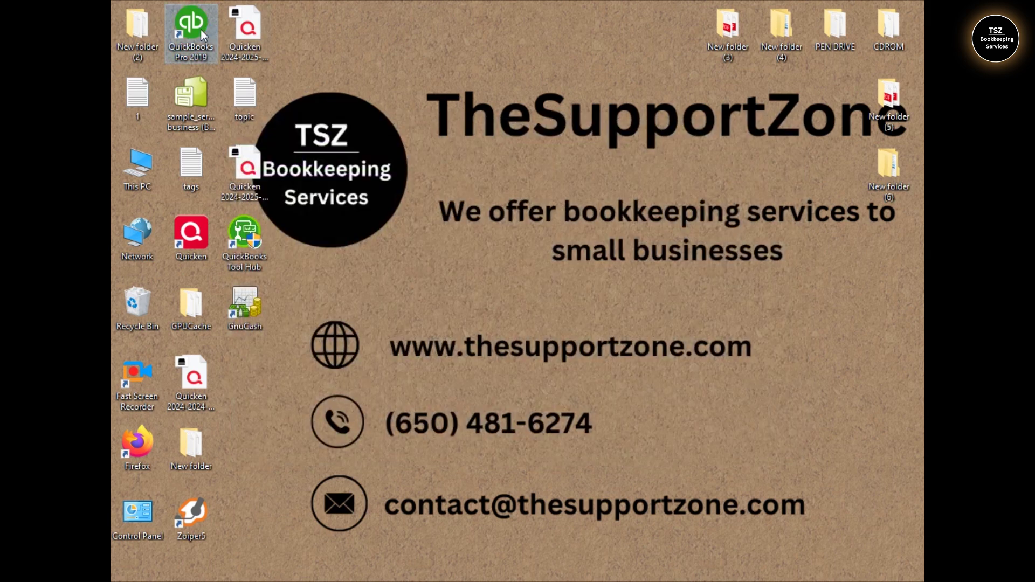
Reopen QuickBooks Pro 2019 from the Windows desktop
double_click(201, 28)
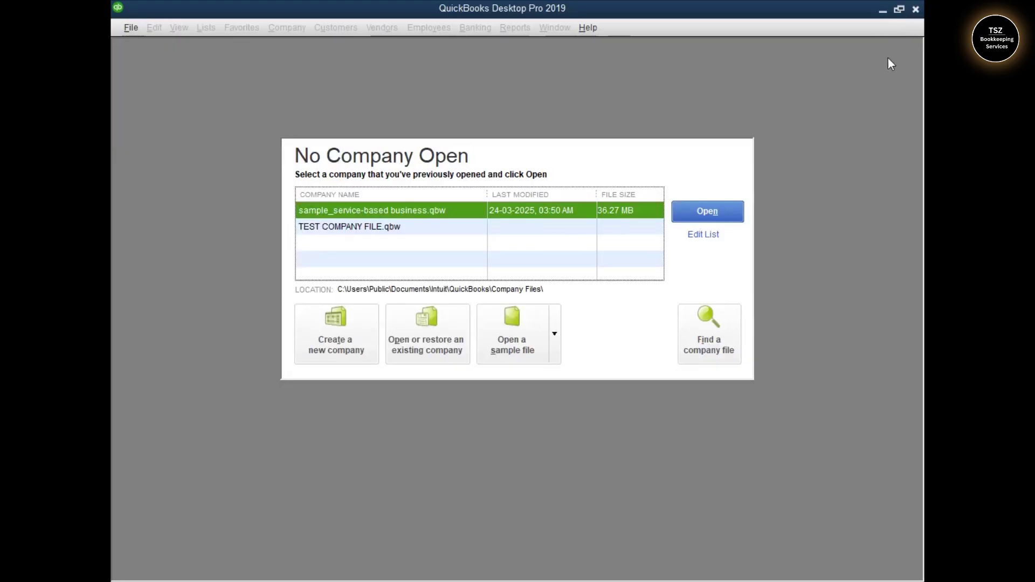
Close QuickBooks, run the QuickBooks Program Diagnostic Tool for program problems in QuickBooks Tool Hub, acknowledge its completion and close the tool hub
left_click(916, 9)
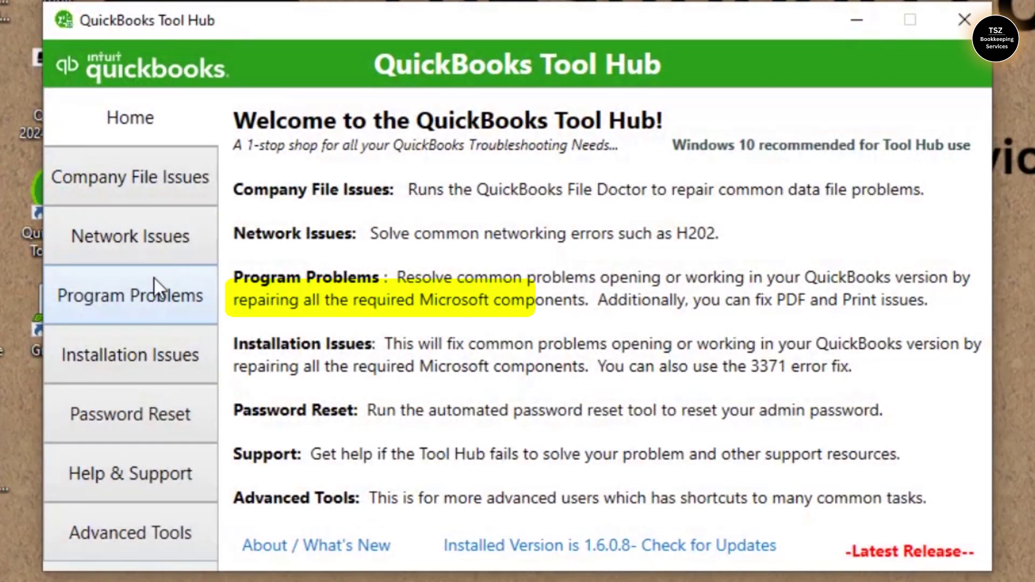
left_click(152, 291)
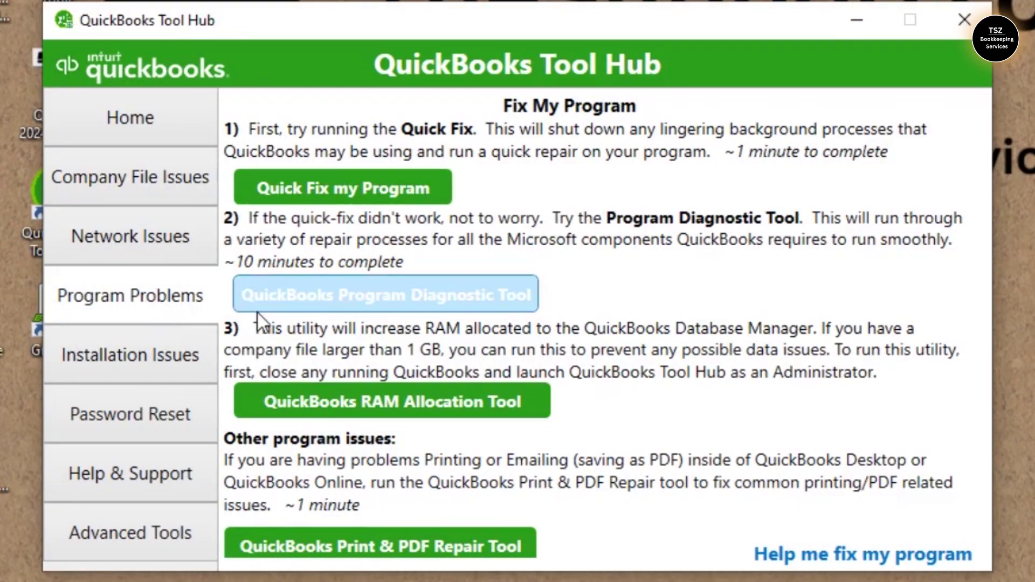
left_click(409, 296)
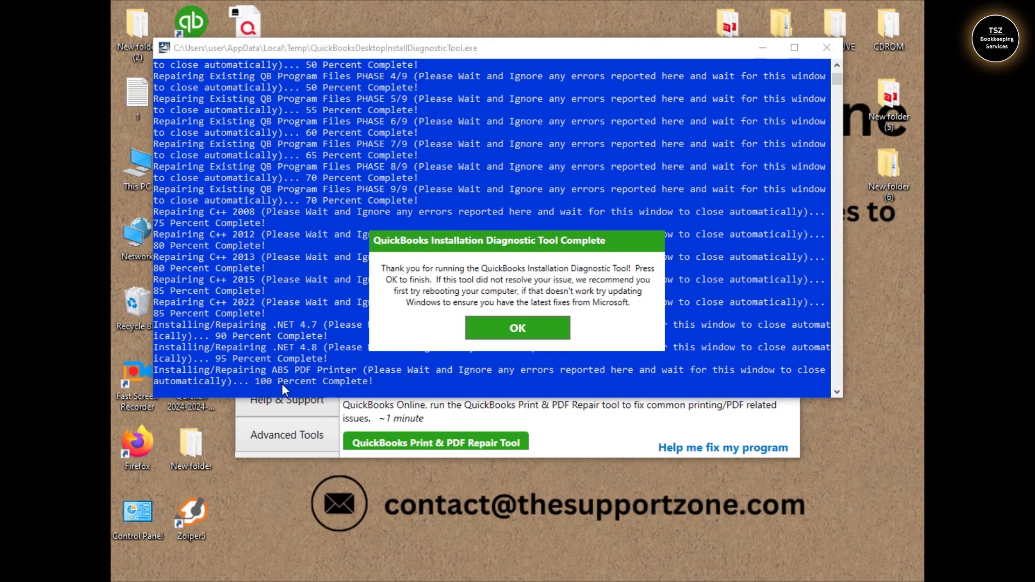
left_click(503, 334)
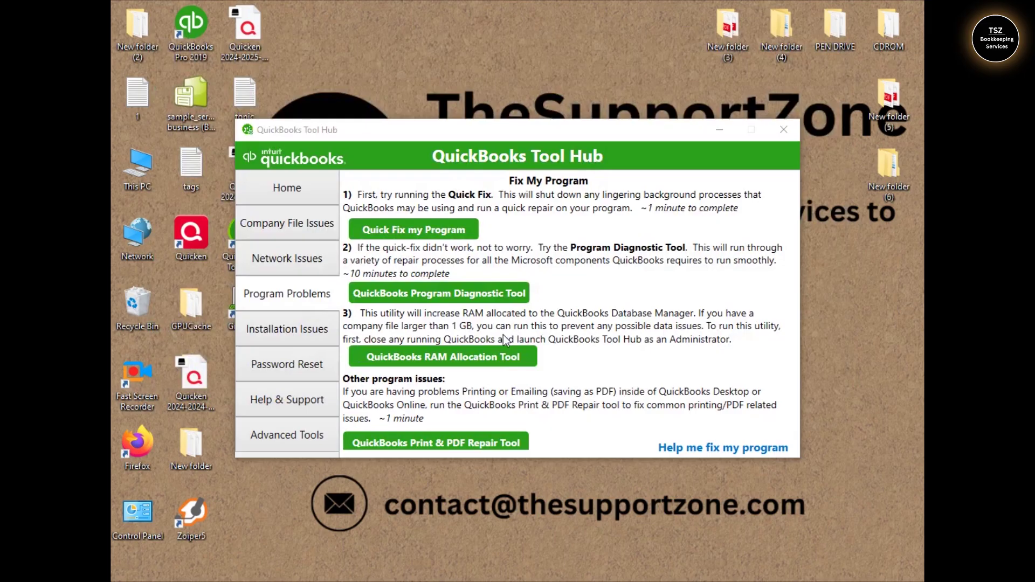
left_click(776, 133)
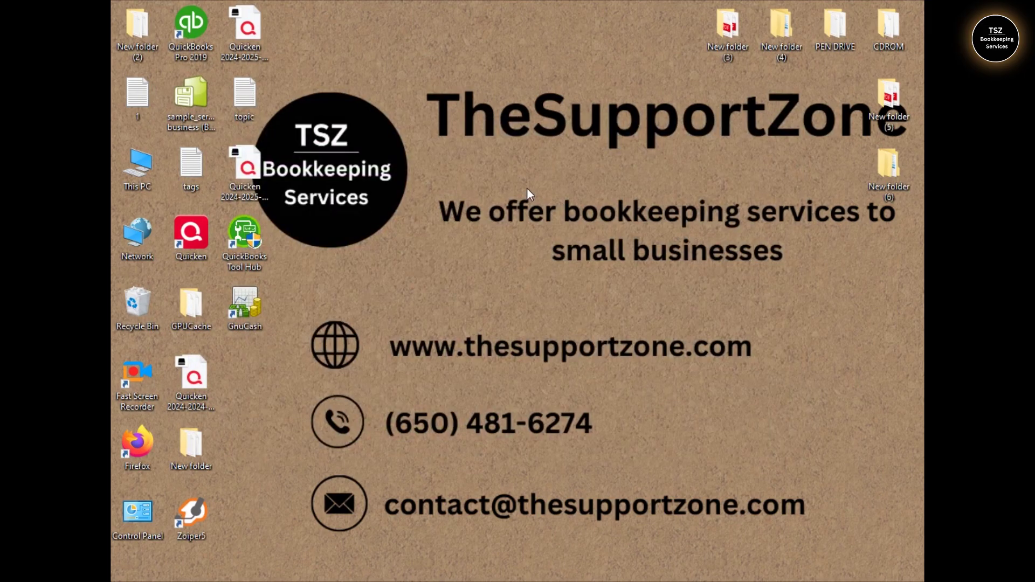
Refresh the Windows desktop and start QuickBooks Pro 2019
right_click(526, 188)
left_click(562, 232)
double_click(203, 31)
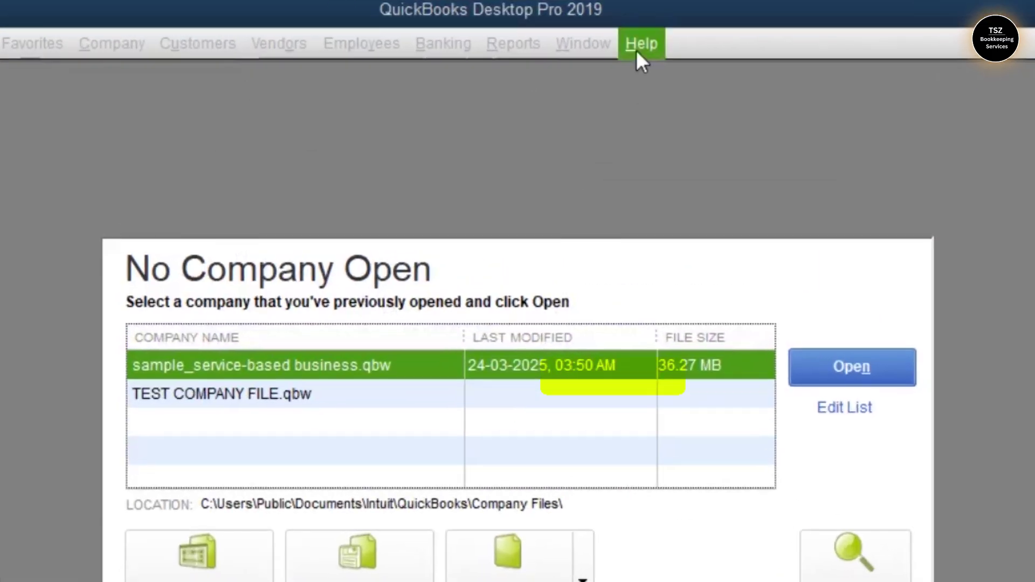
Try to get the QuickBooks Desktop updates with Reset Update enabled, cancel the re-download and close the update window
left_click(587, 28)
left_click(648, 345)
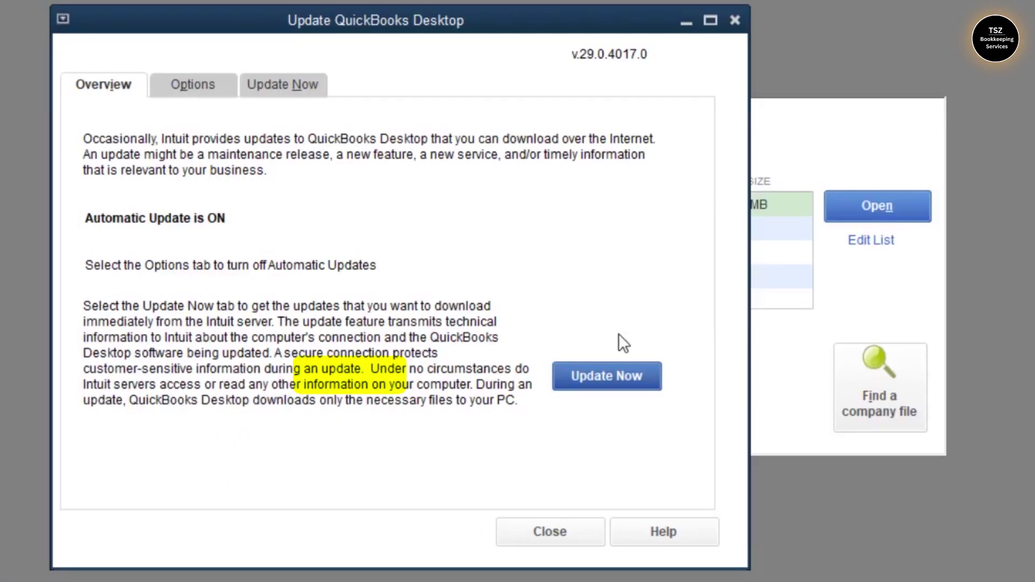
left_click(603, 384)
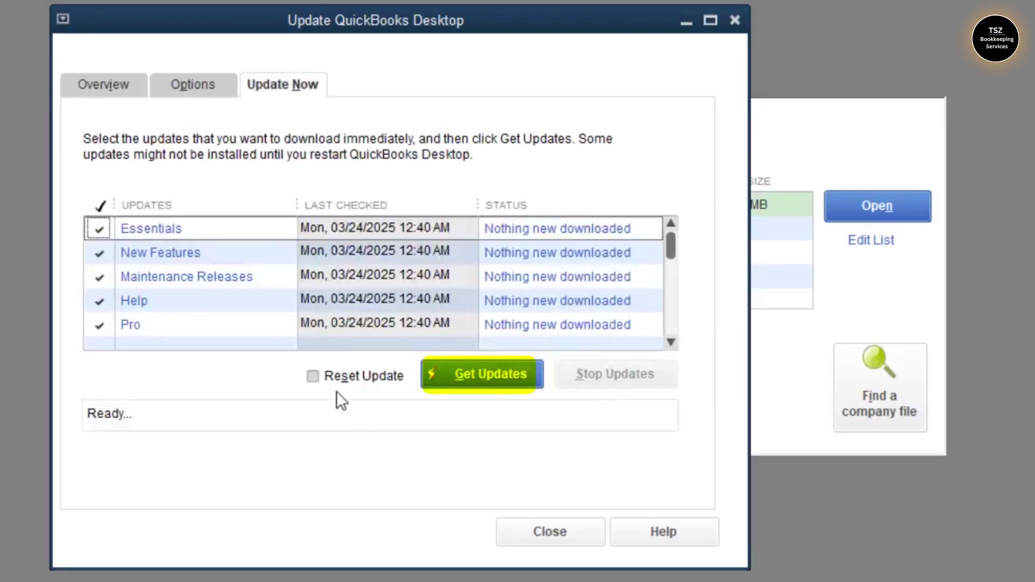
left_click(313, 376)
left_click(474, 379)
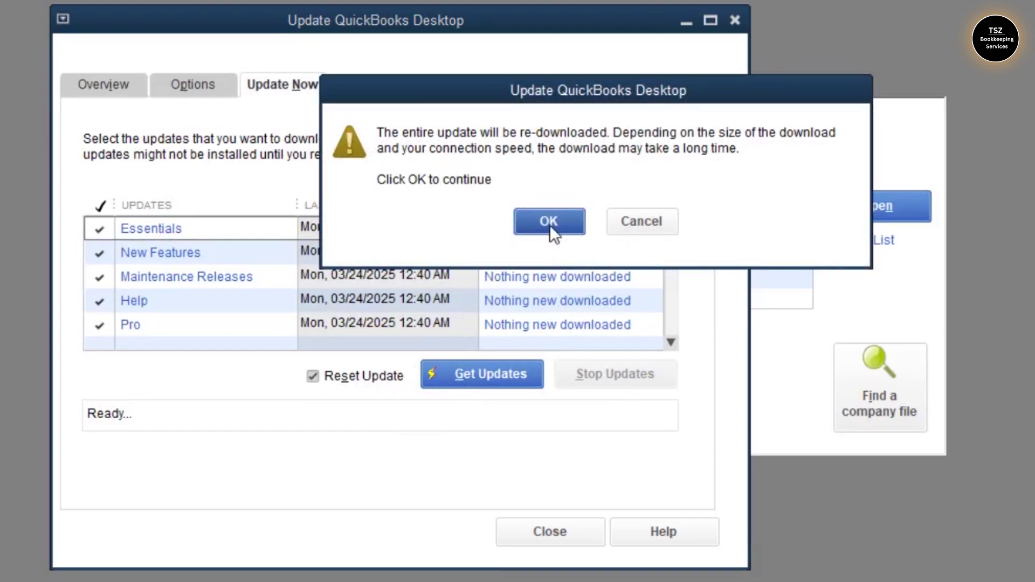
left_click(643, 221)
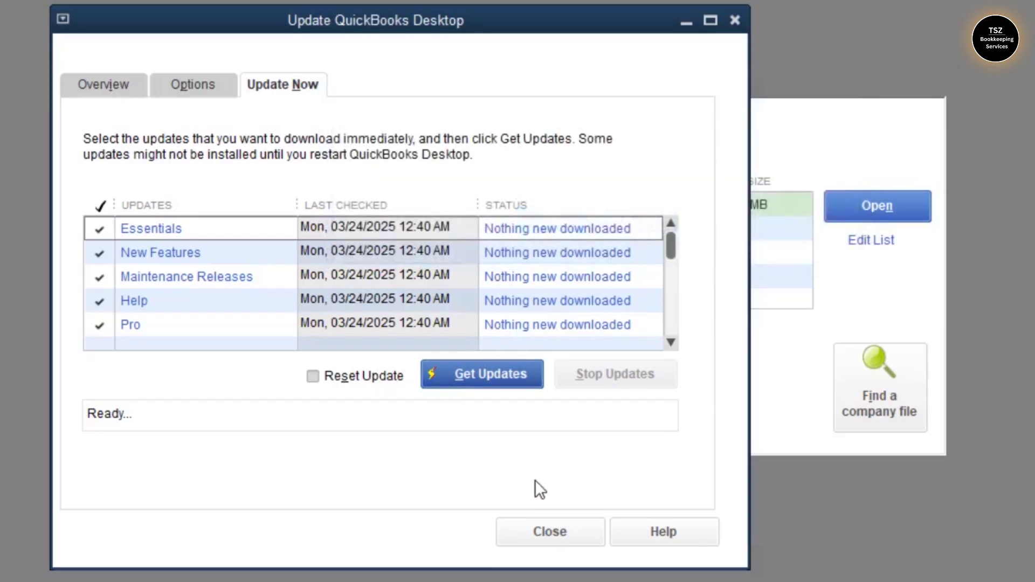
left_click(550, 531)
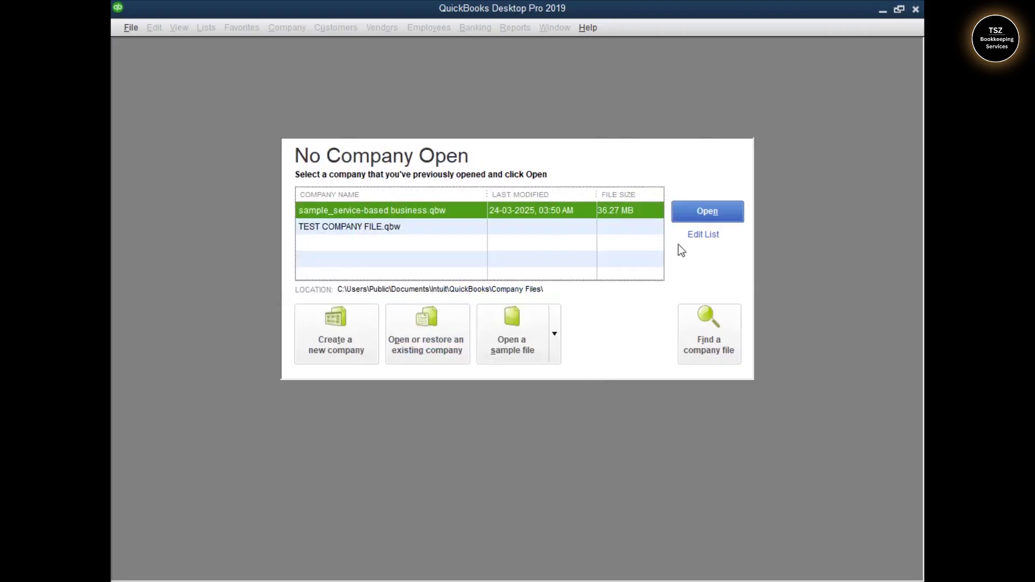
Open the company file sample_service-based business.qbw and run Verify Data on it, accepting the messages
left_click(707, 211)
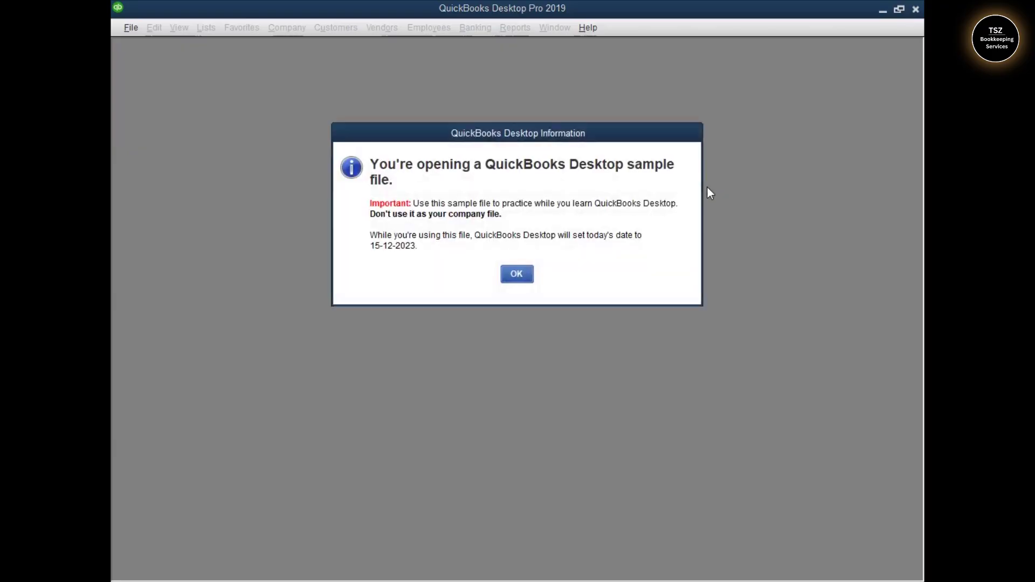
left_click(518, 279)
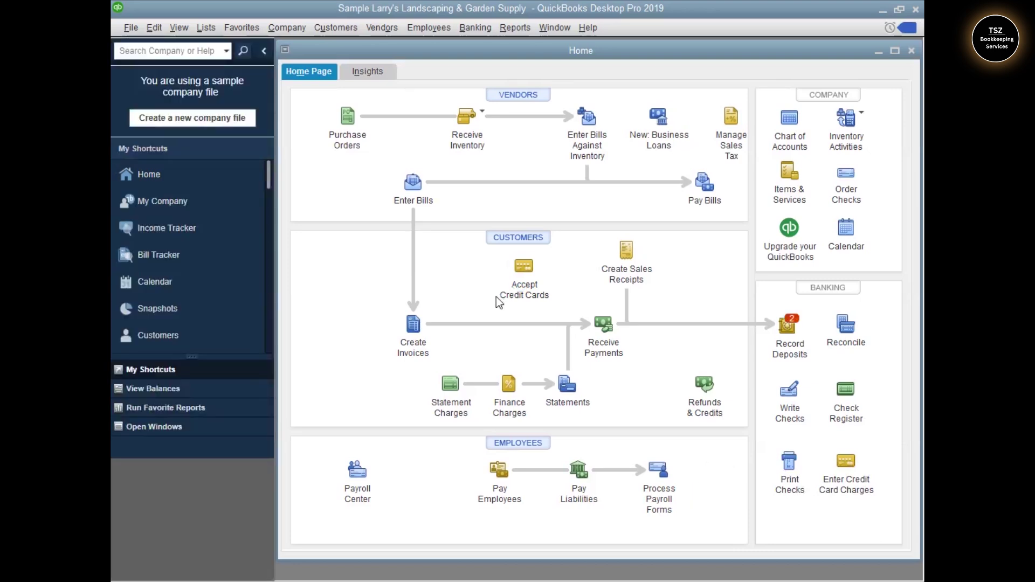
left_click(133, 33)
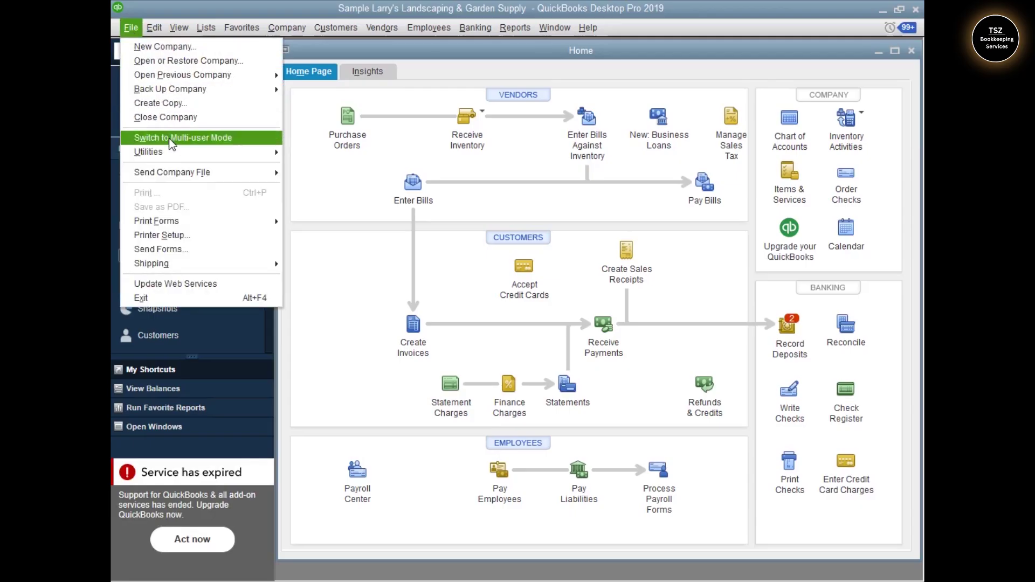
mouse_move(175, 157)
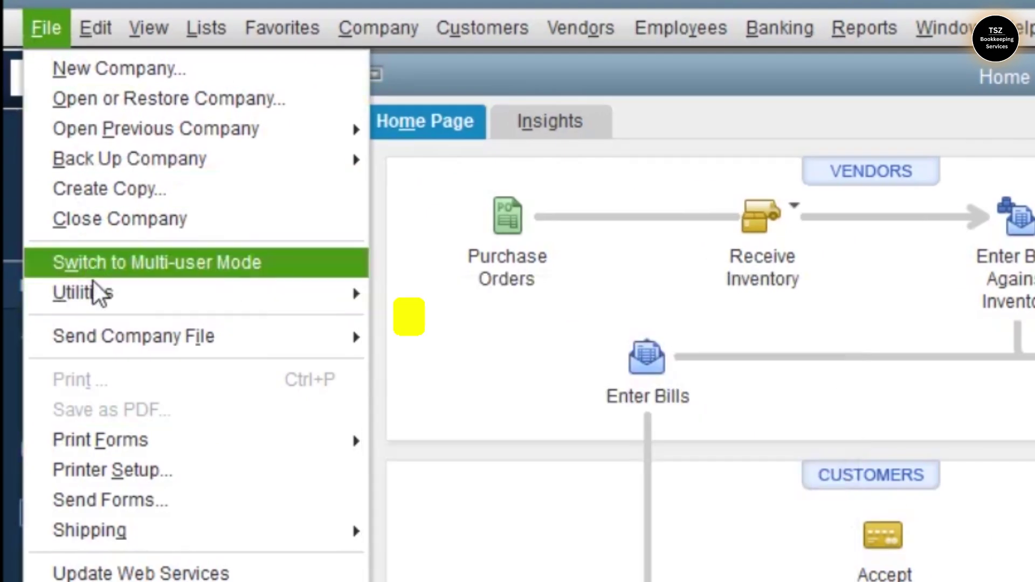
mouse_move(97, 293)
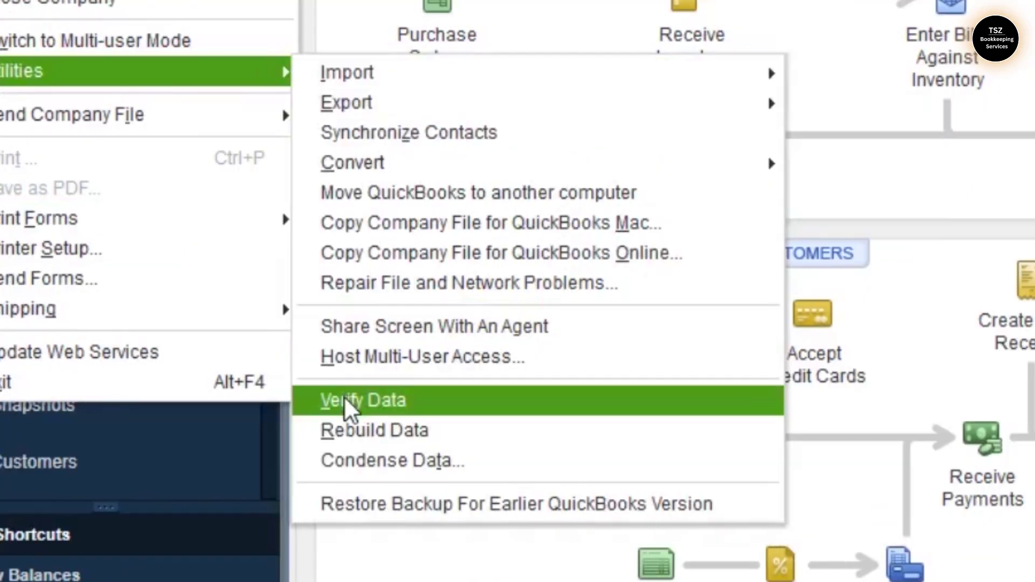
left_click(345, 400)
left_click(462, 315)
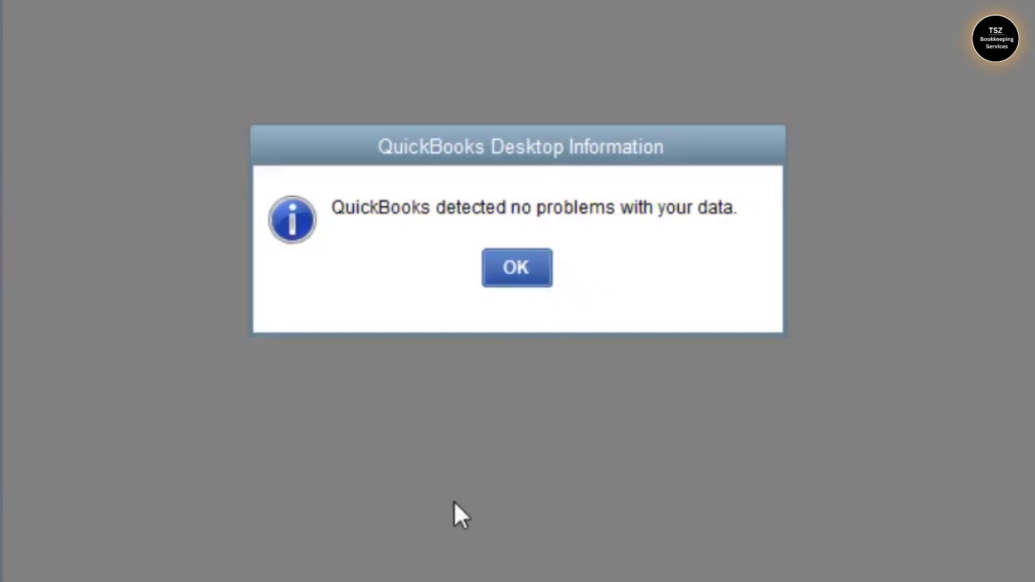
left_click(535, 272)
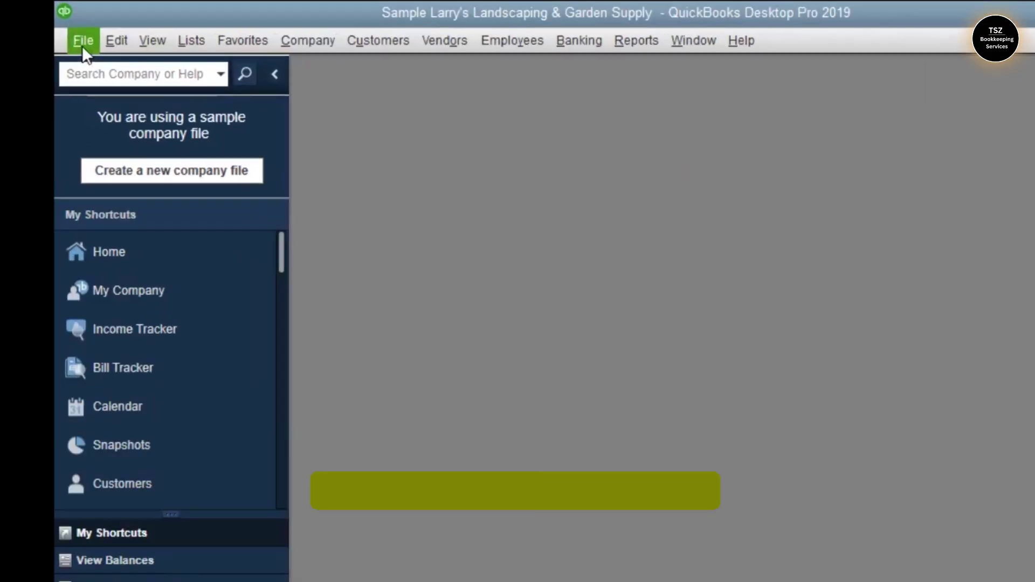
Run Rebuild Data on the company file, saving the required QBW backup copy to the Desktop
left_click(130, 28)
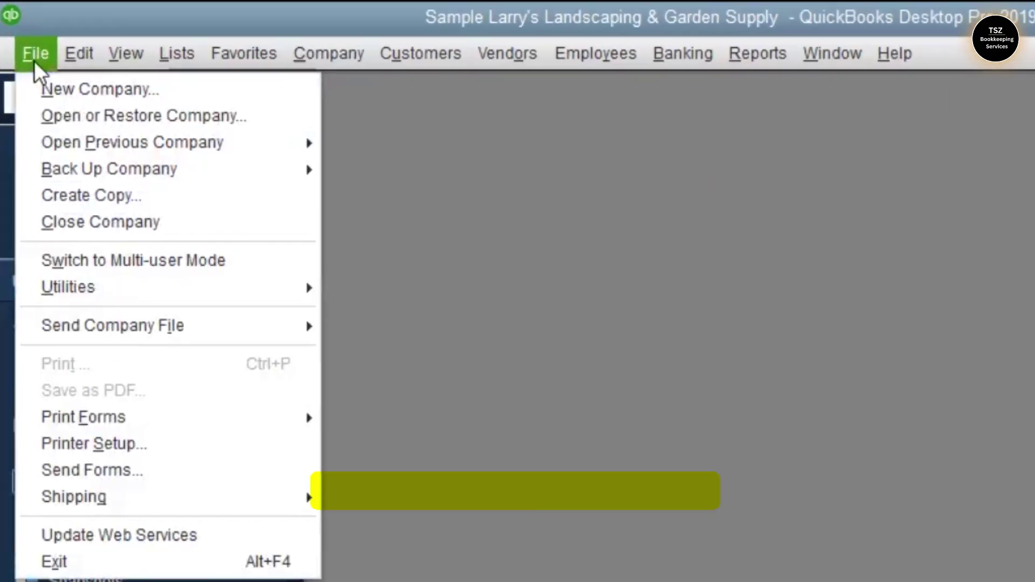
mouse_move(247, 294)
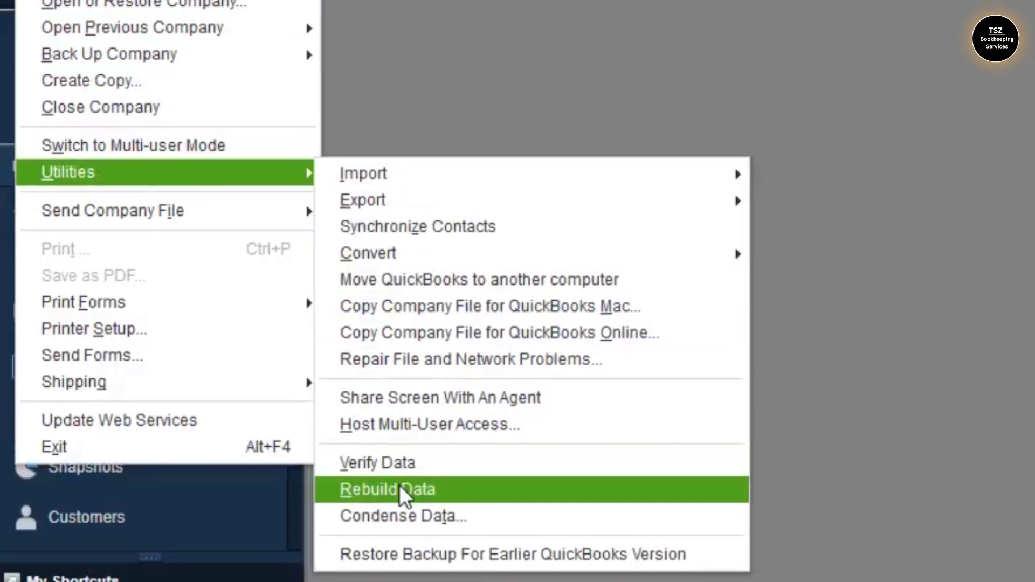
left_click(391, 491)
left_click(784, 302)
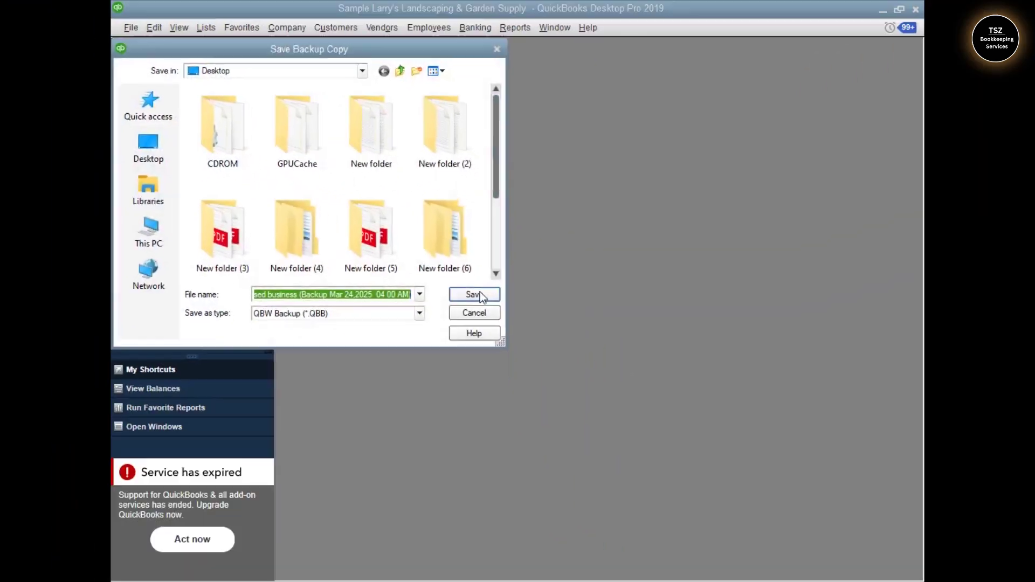
left_click(681, 440)
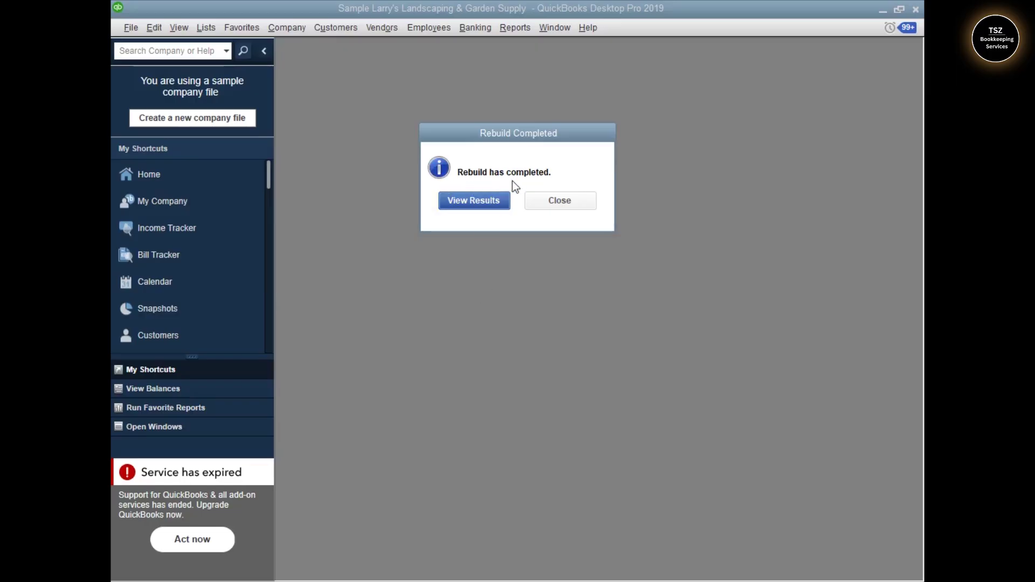
View the rebuild results, check the number of issues found and close the results window
left_click(493, 200)
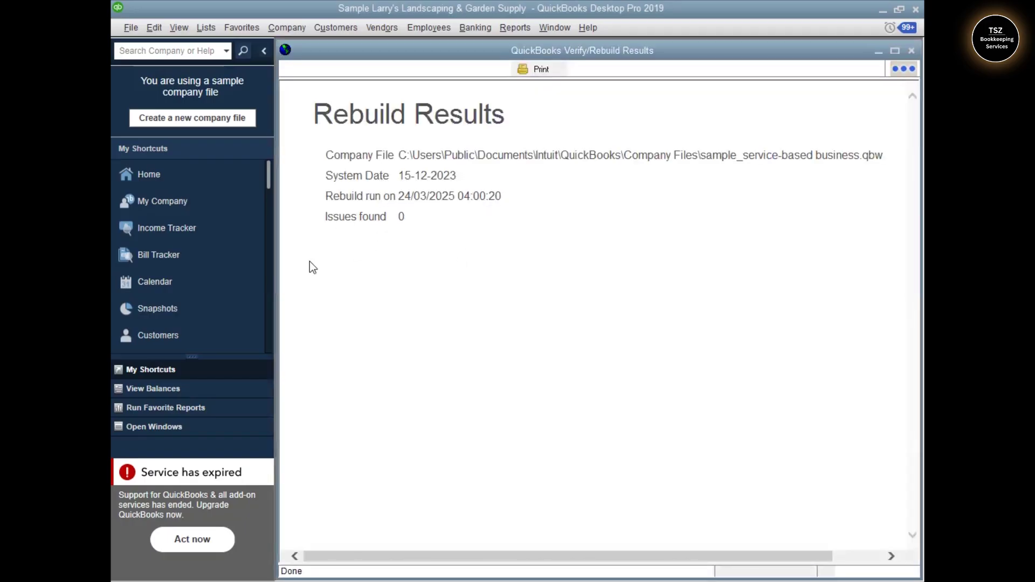
key("ctrl+a")
left_click(423, 273)
left_click_drag(325, 215, 411, 223)
left_click(410, 224)
left_click(911, 50)
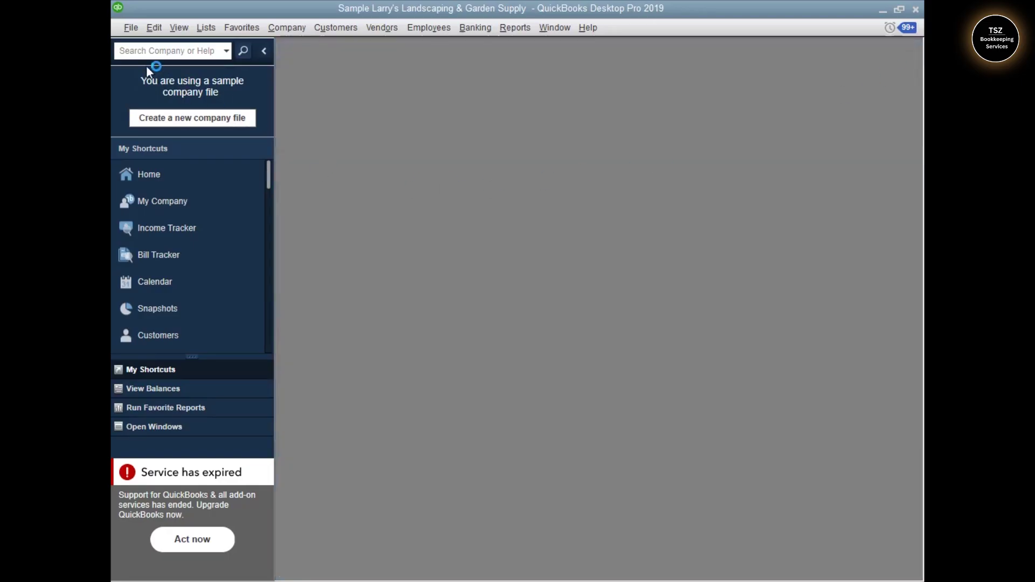
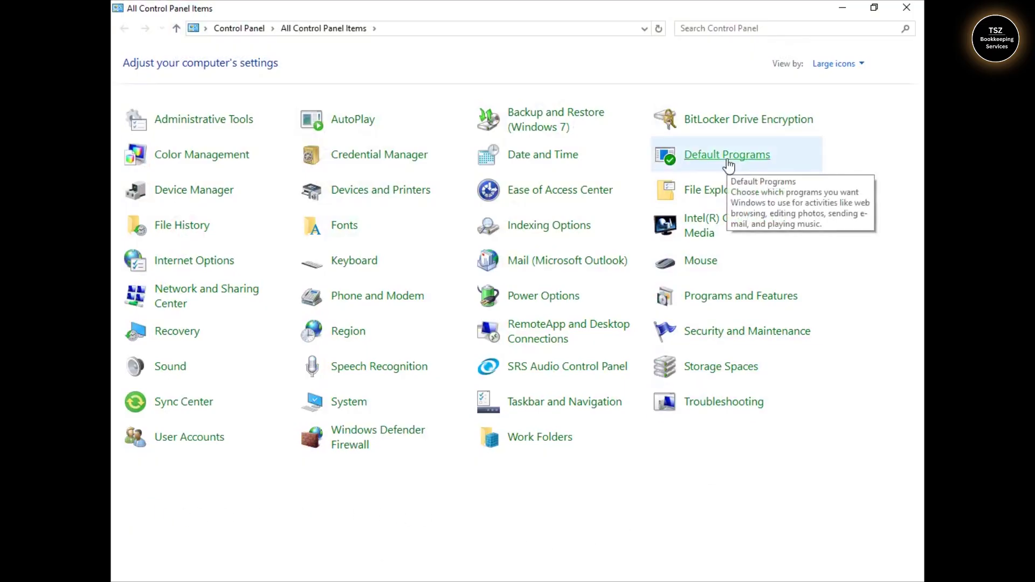
Start the uninstall/change wizard for QuickBooks Pro 2019 from Programs and Features in Control Panel
left_click(737, 301)
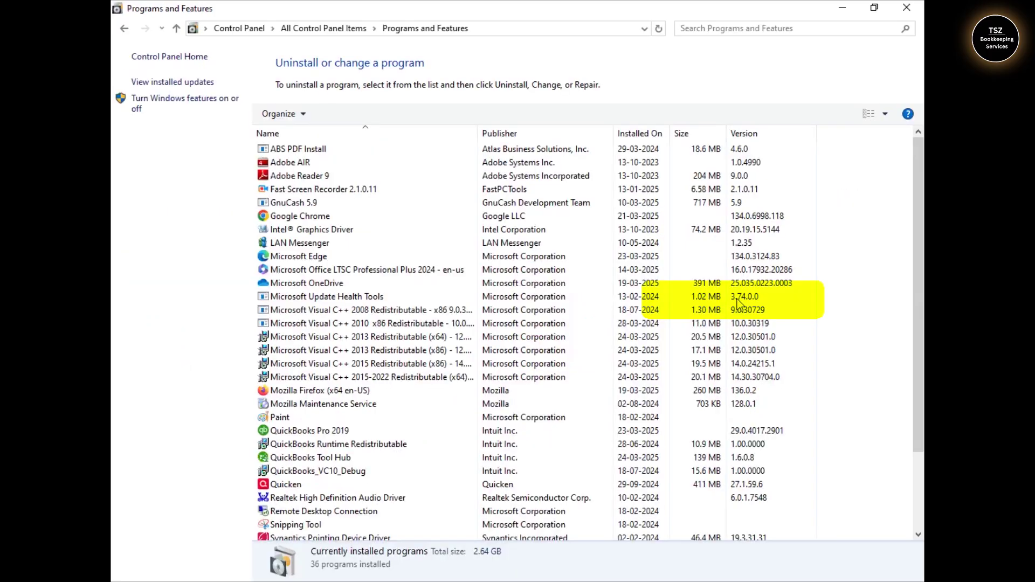
left_click(324, 434)
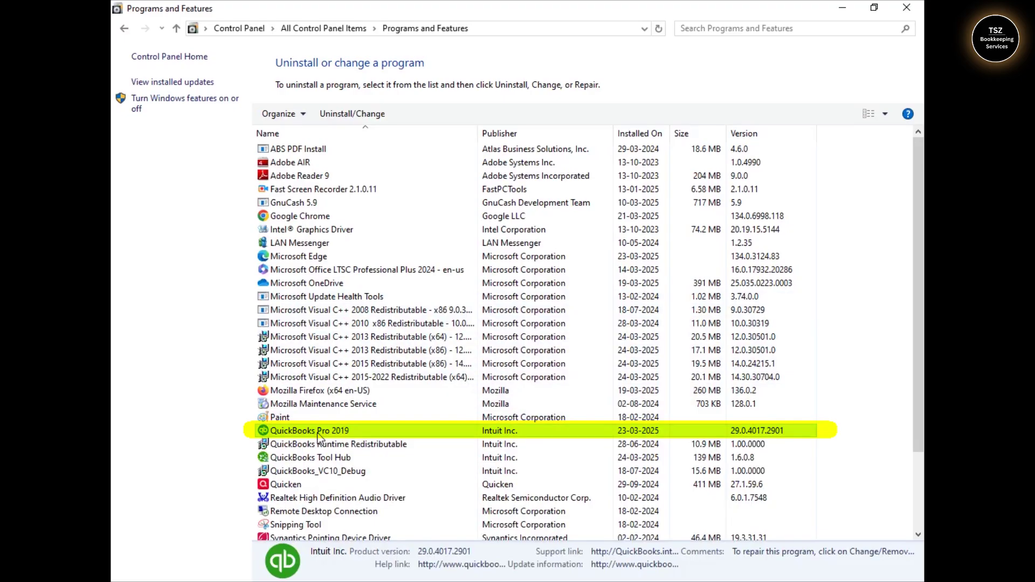
left_click(336, 114)
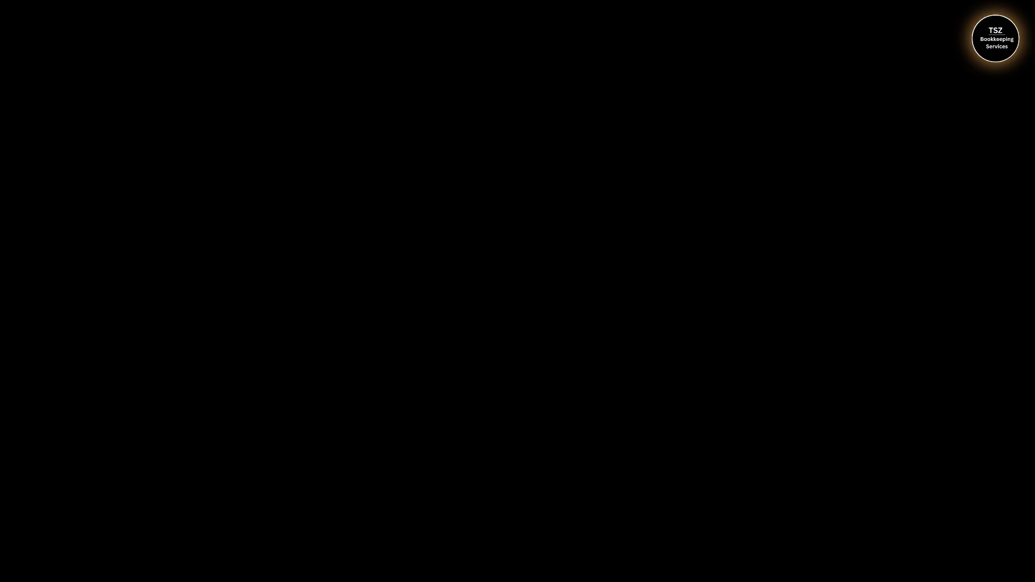
left_click(450, 396)
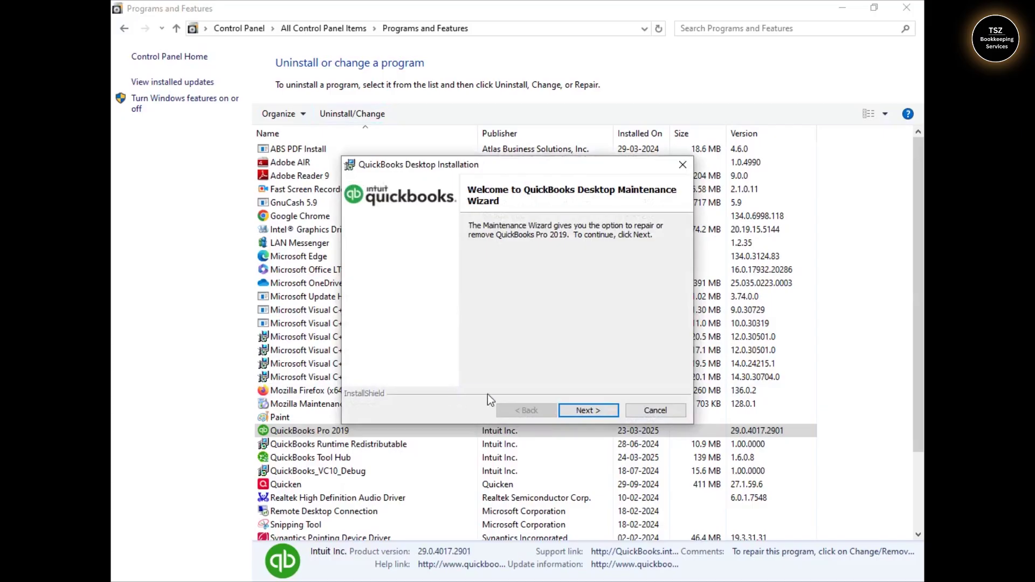
Repair QuickBooks Pro 2019, letting setup automatically close and restart applications, then finish the wizard and close Programs and Features
left_click(575, 413)
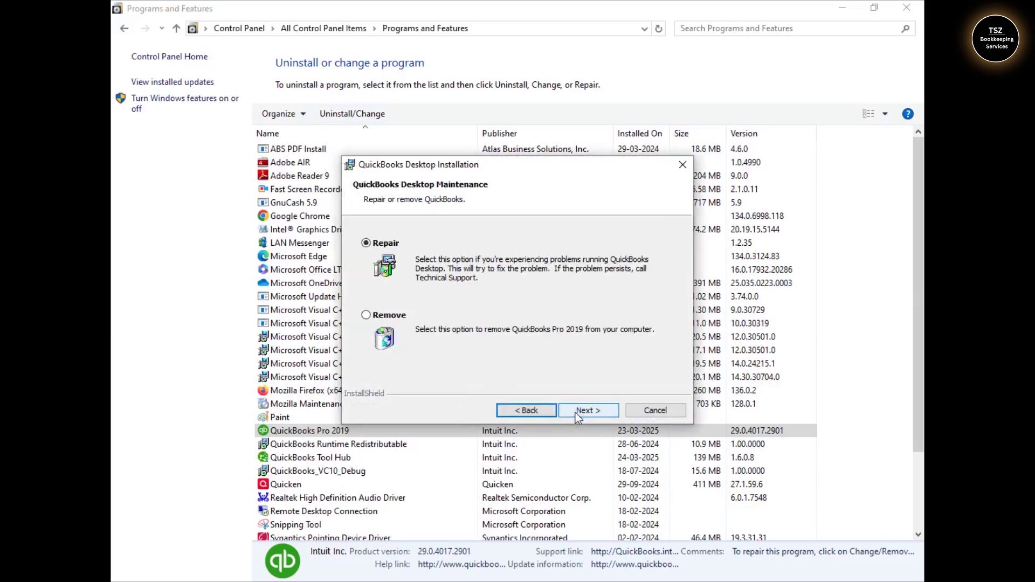
left_click(394, 244)
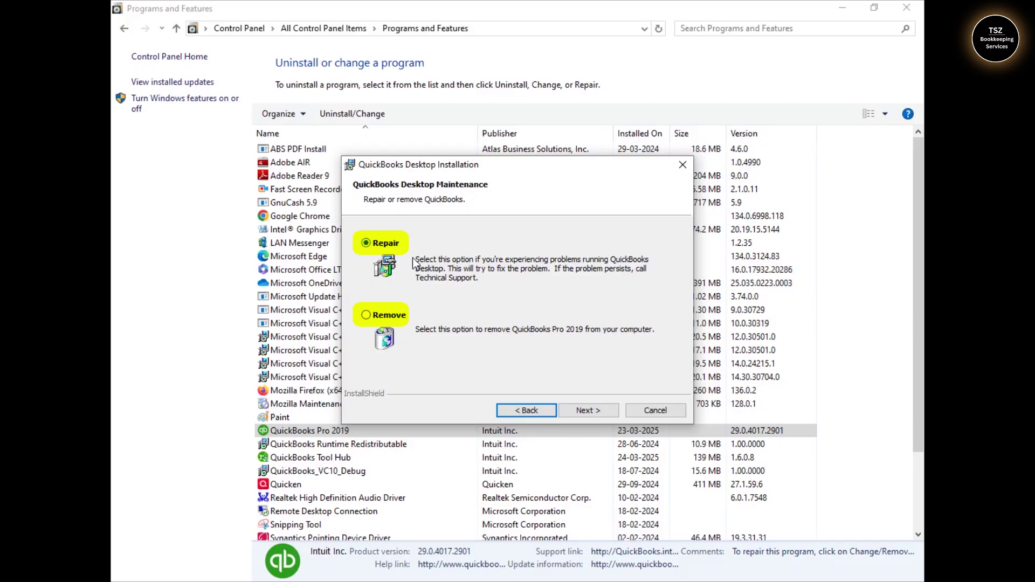
left_click(585, 410)
left_click(585, 410)
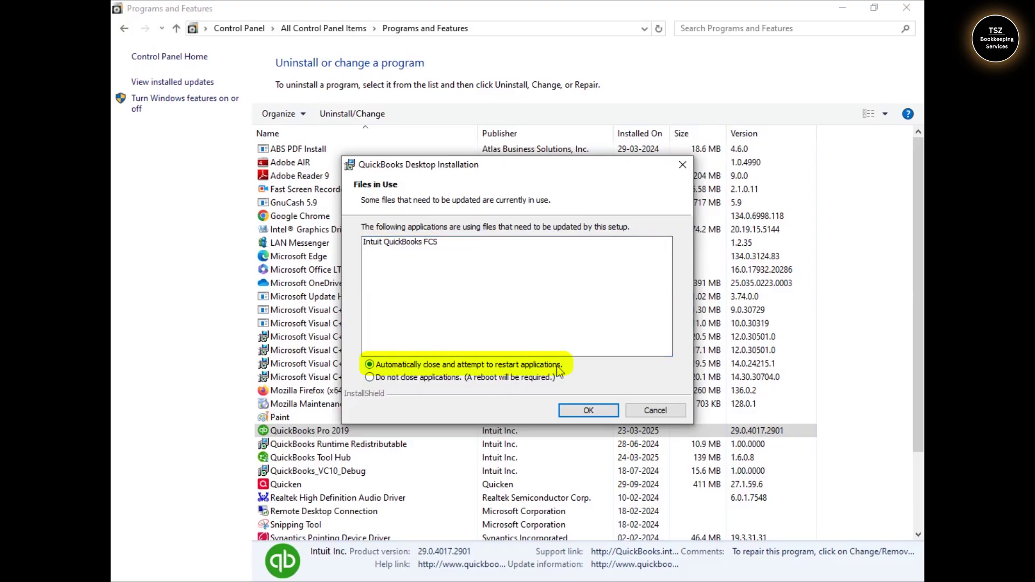
left_click(589, 413)
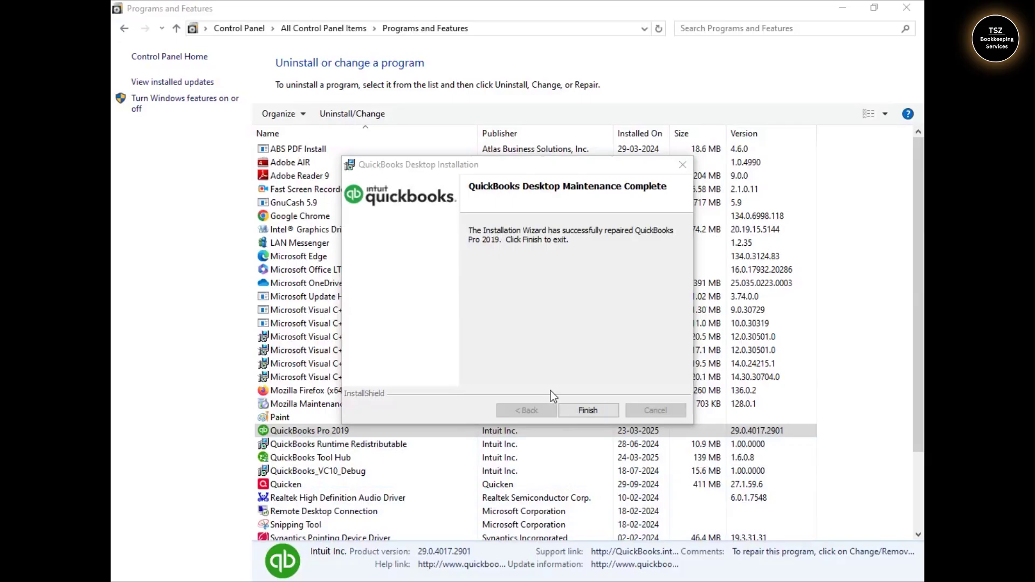
left_click(587, 411)
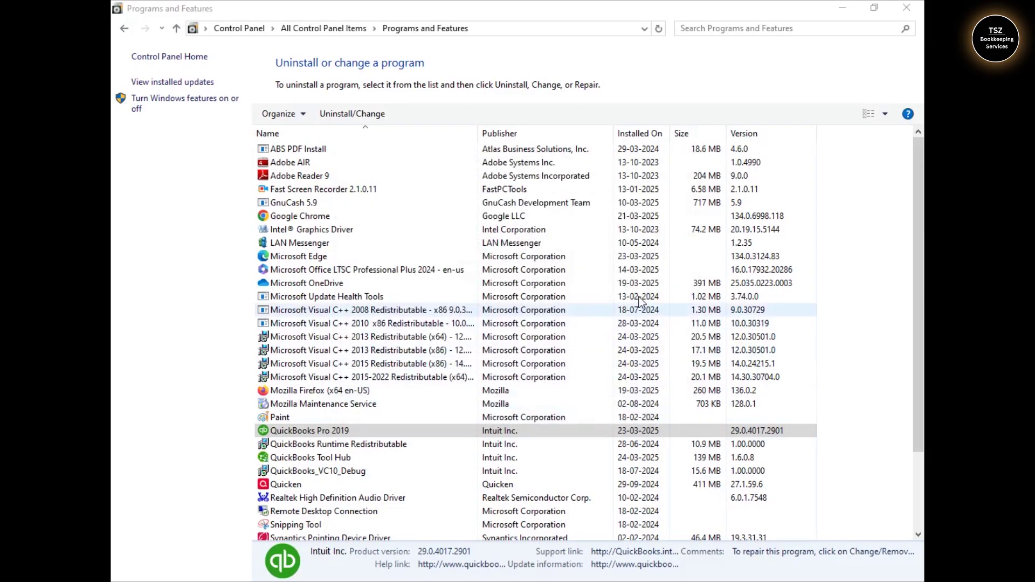
left_click(913, 12)
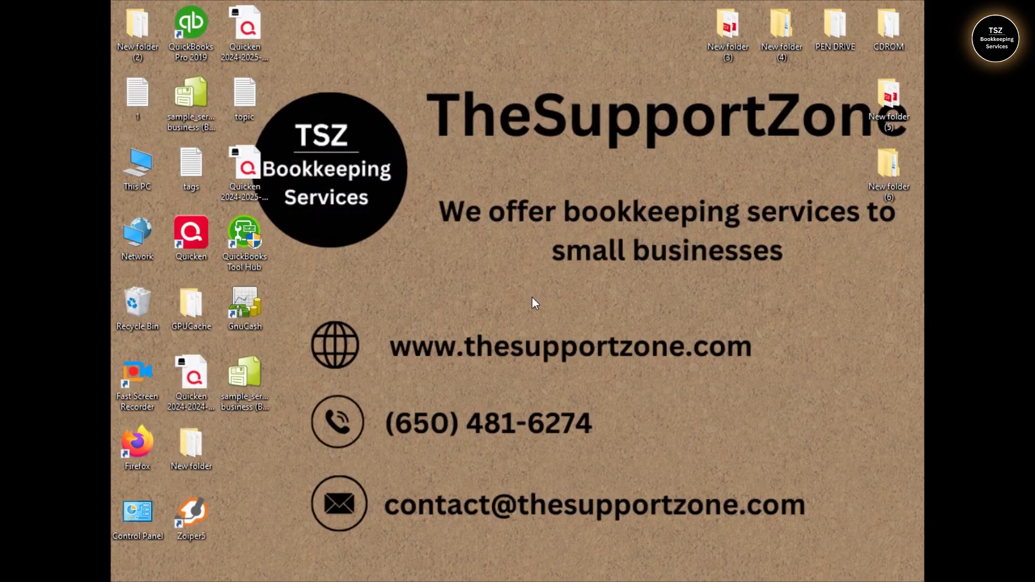